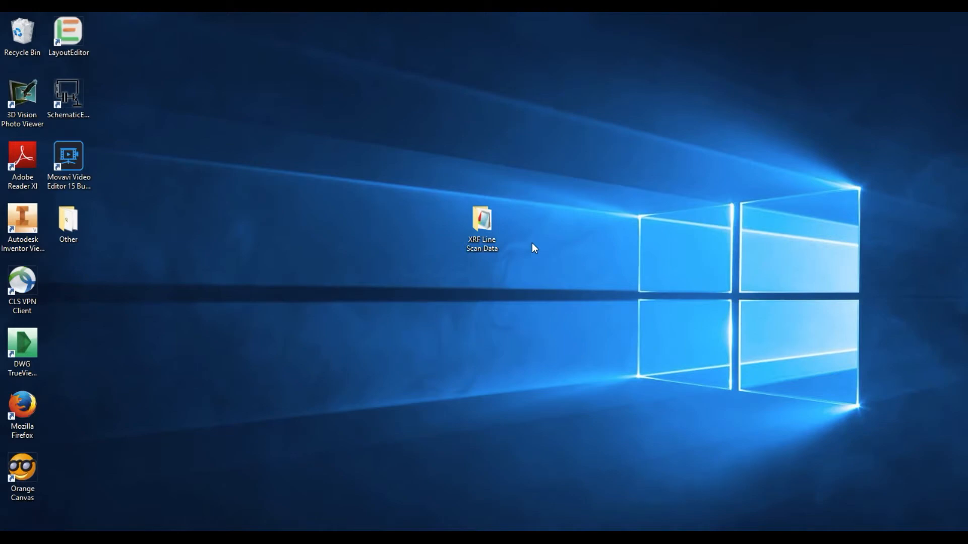
Step: Open the XRF Line Scan Data folder from the desktop
double_click(483, 223)
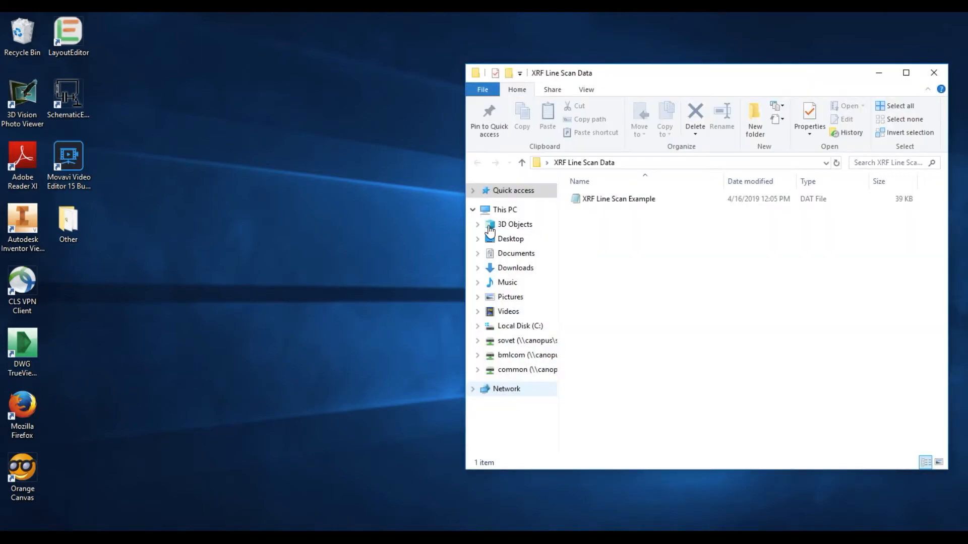
Step: Open the XRF Line Scan Example data file with Notepad via Open with
right_click(641, 197)
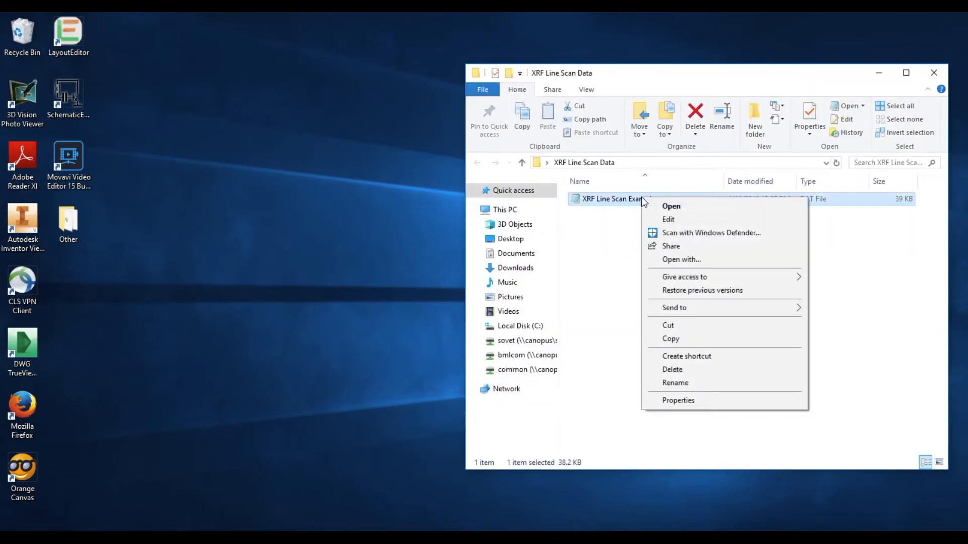
left_click(689, 261)
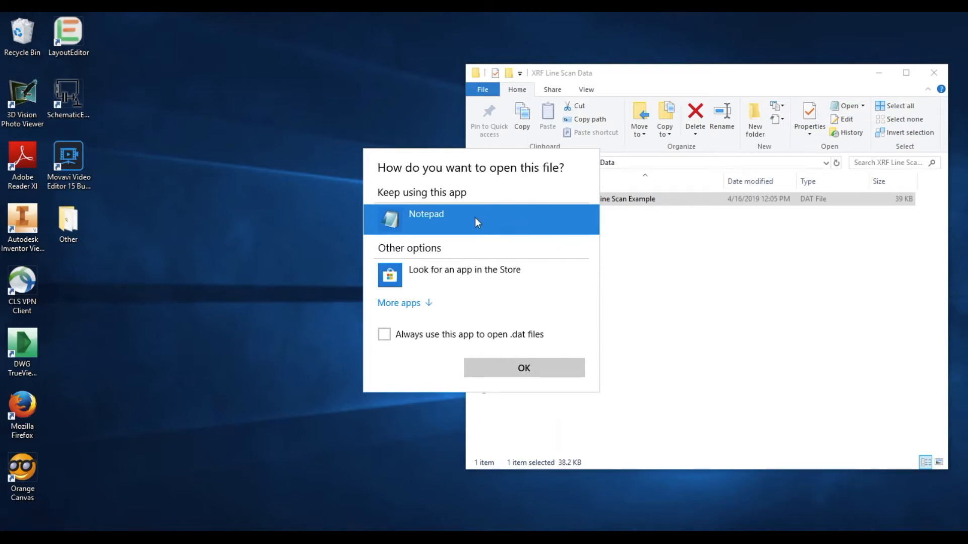
left_click(523, 368)
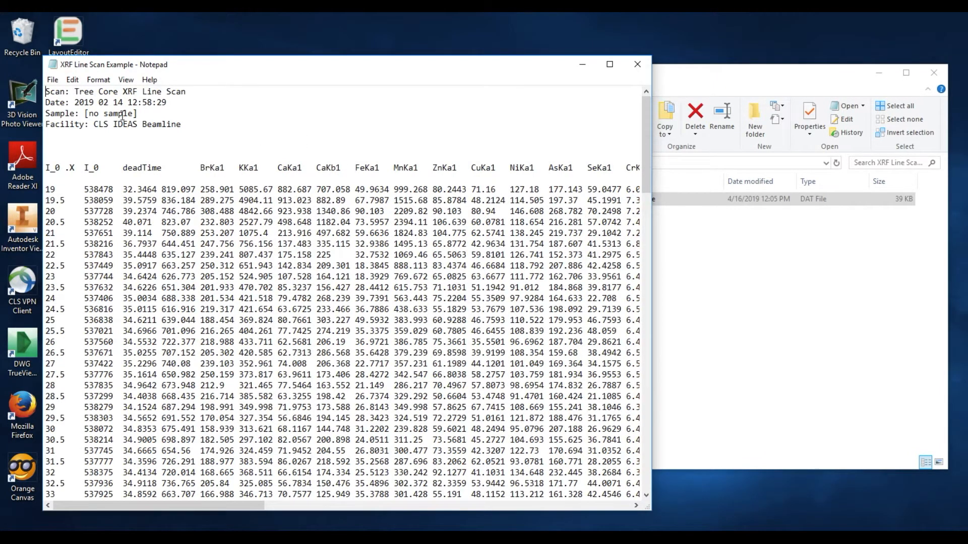
Step: Select all the scan text, copy it, and launch Excel from the taskbar
left_click(73, 80)
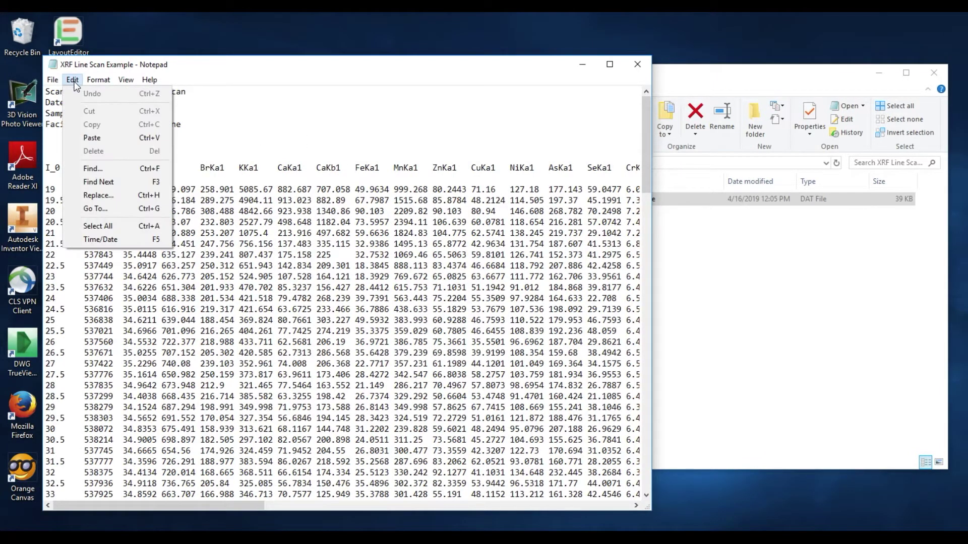
left_click(98, 225)
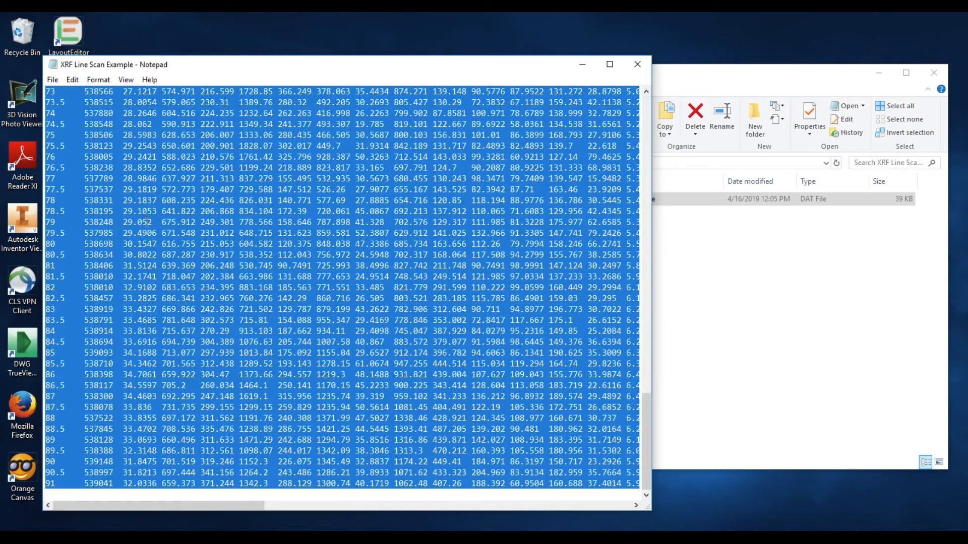
left_click(72, 80)
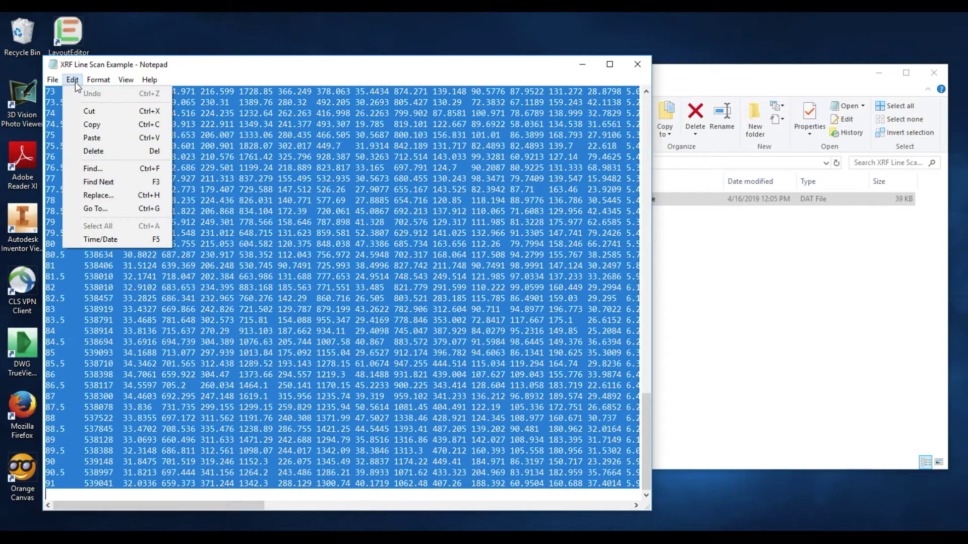
left_click(93, 125)
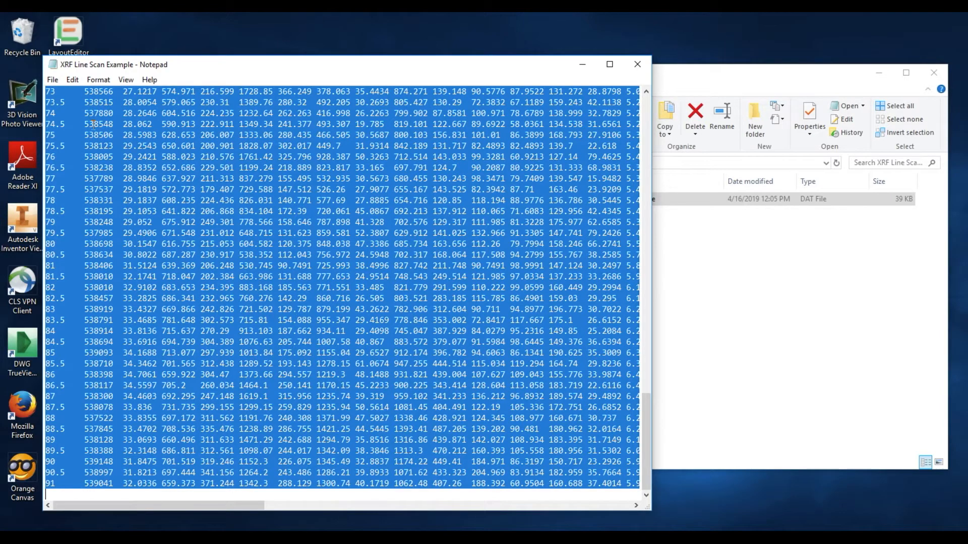
left_click(363, 529)
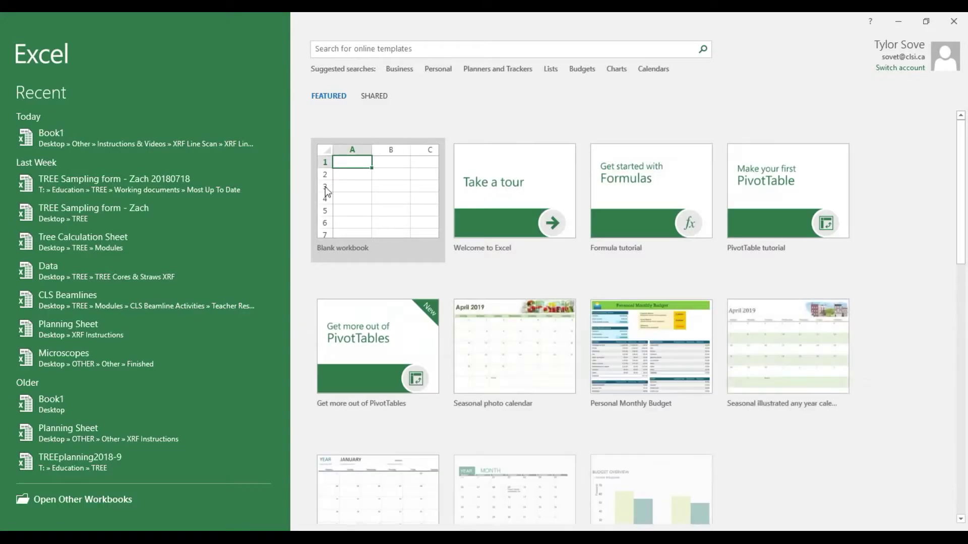
Step: Create a blank workbook and paste the scan data at cell A1
left_click(356, 194)
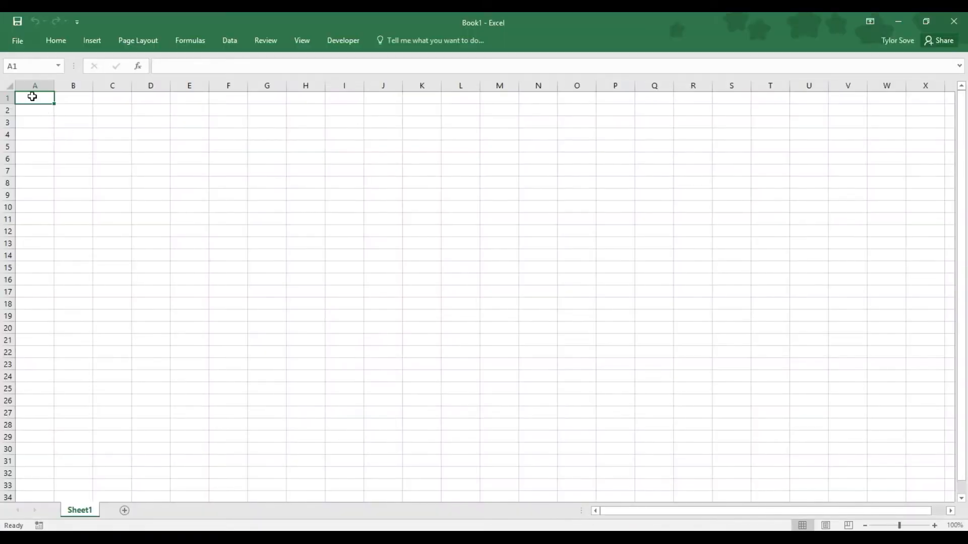
right_click(33, 98)
left_click(59, 149)
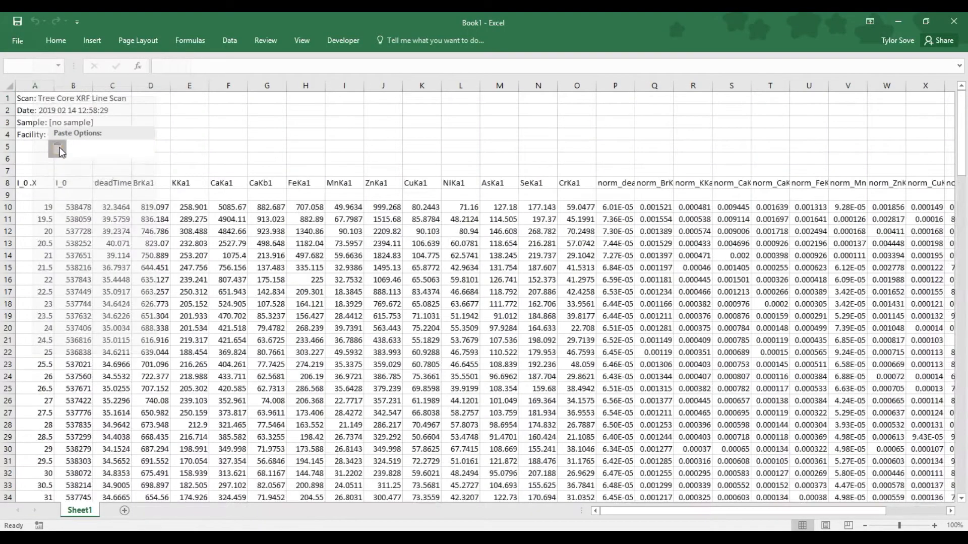
left_click(153, 153)
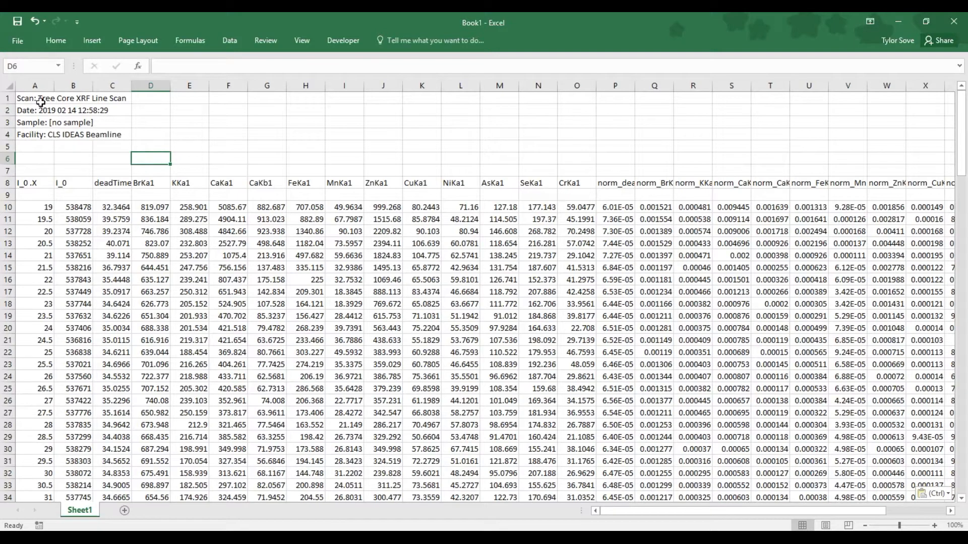
Step: Delete metadata rows 1–7 so the column headers move up to row 1
left_click(6, 99)
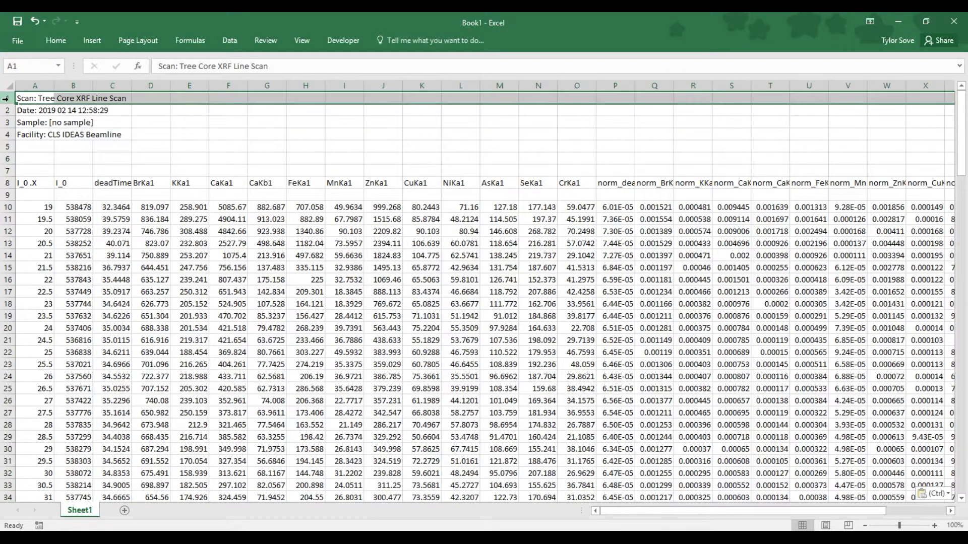
left_click_drag(6, 99, 6, 172)
right_click(8, 128)
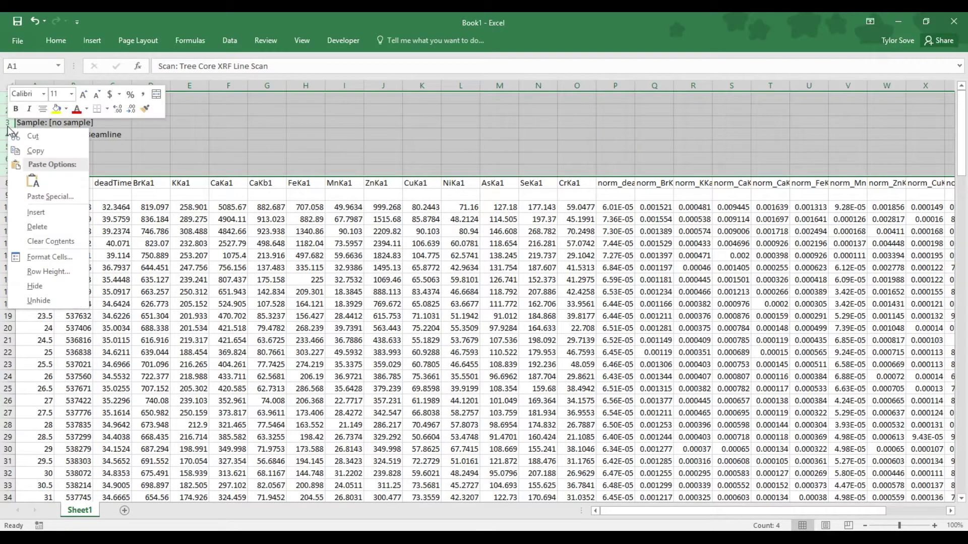
left_click(38, 227)
left_click(32, 98)
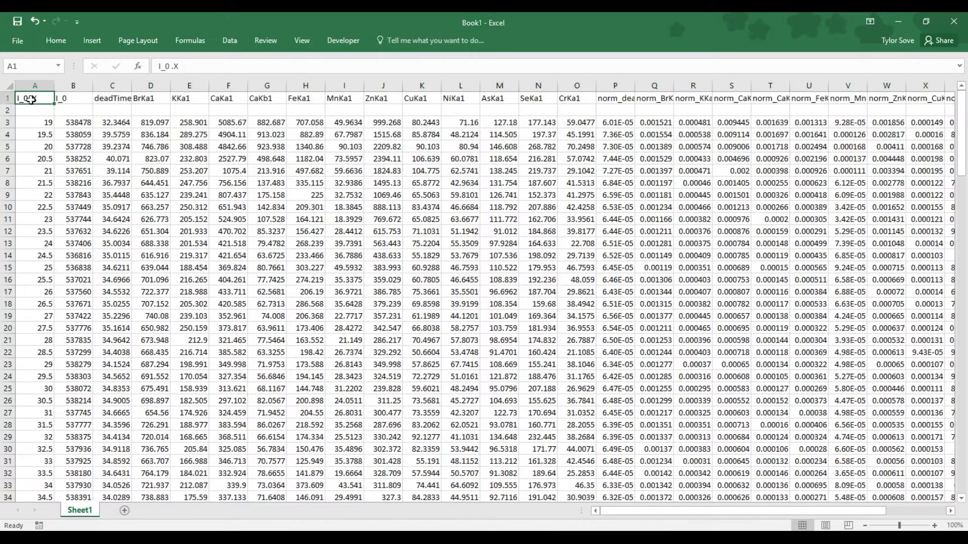
Step: Replace the header in A1 with 'Position (mm)'
double_click(173, 65)
key("BackSpace")
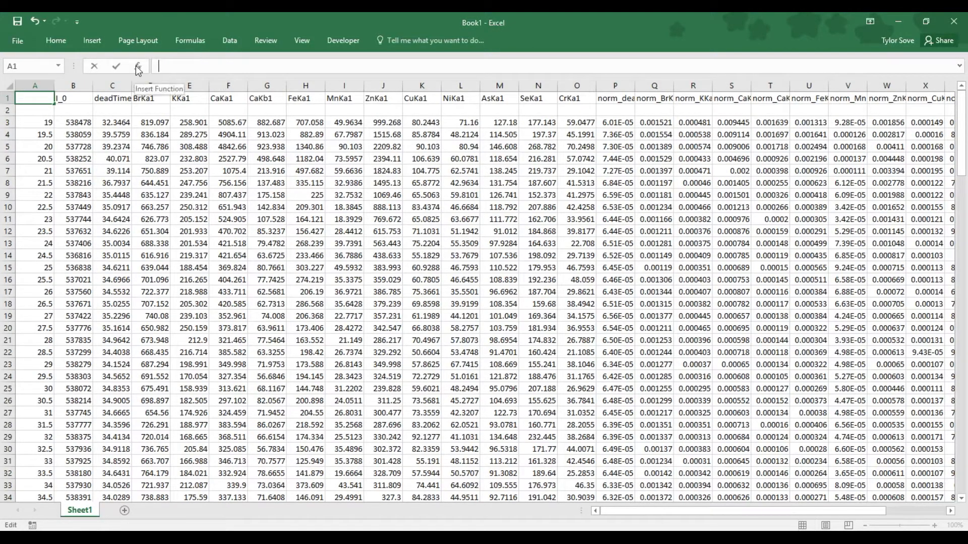
type("Position")
type(" (mm)")
key("Return")
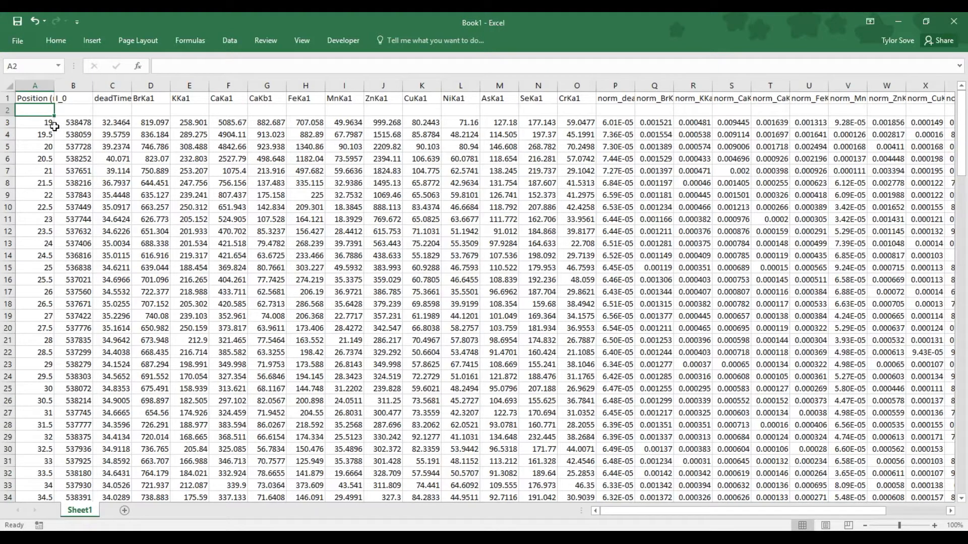
left_click(69, 99)
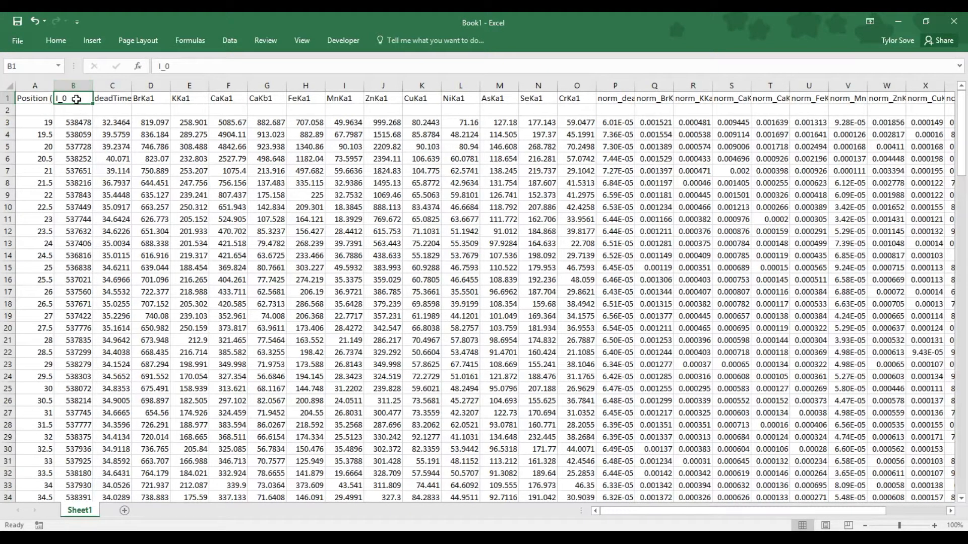
left_click(114, 98)
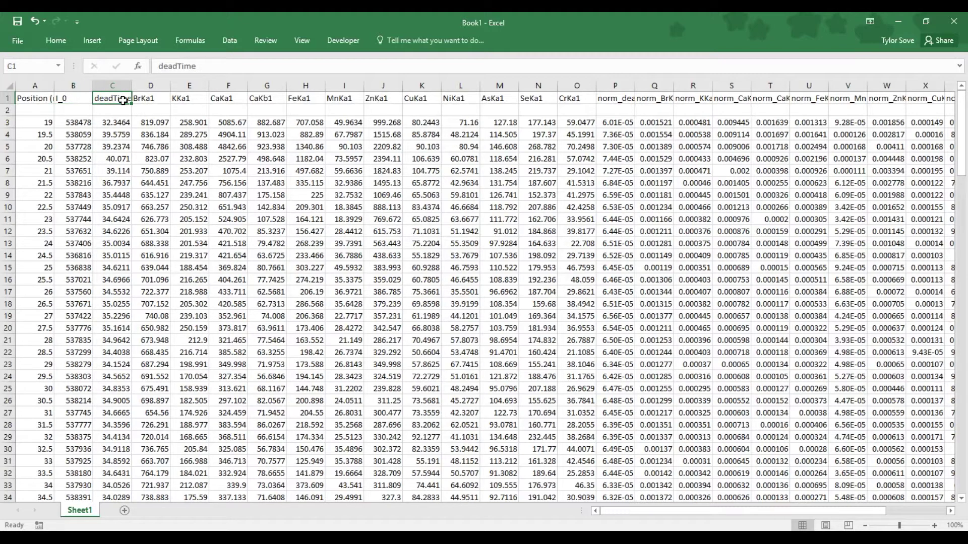
left_click(616, 99)
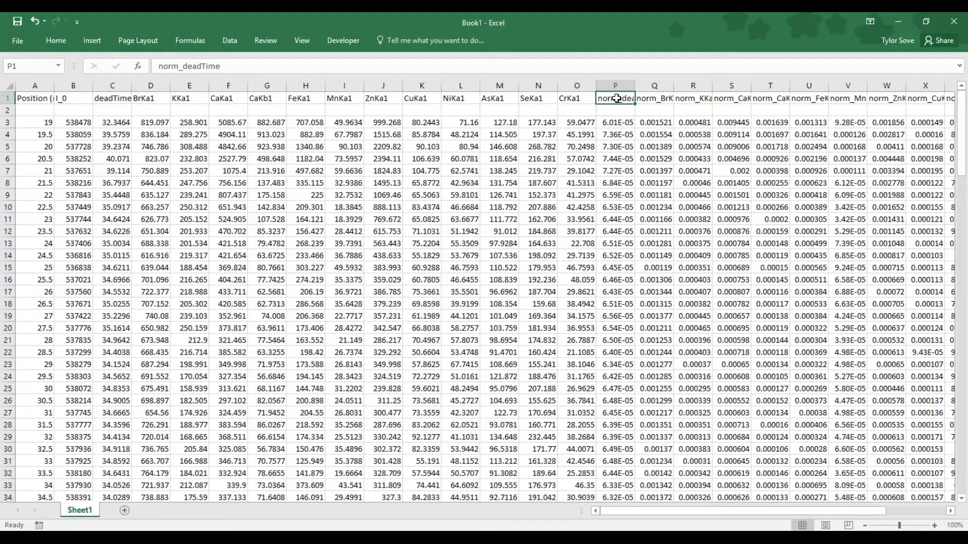
left_click(663, 99)
left_click(682, 100)
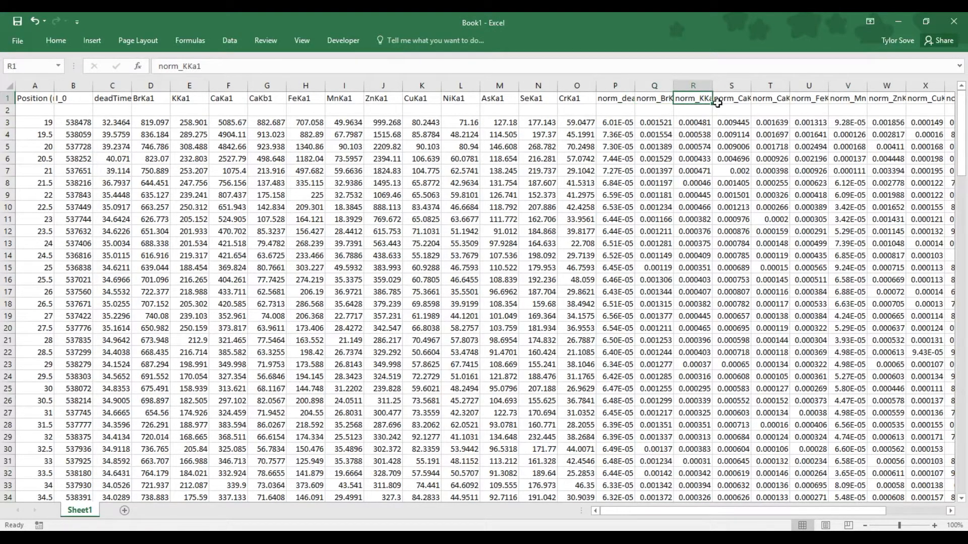
left_click(732, 102)
left_click(783, 98)
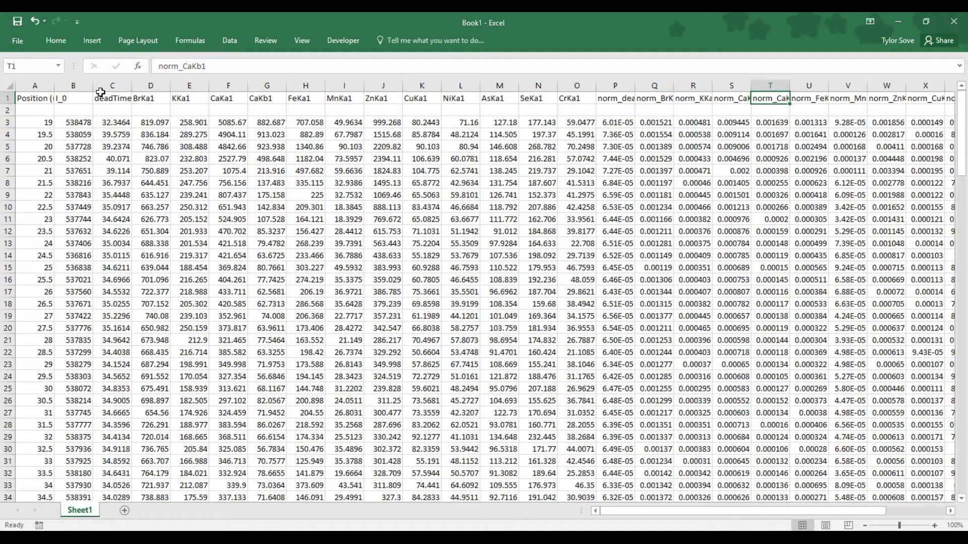
Step: Delete the I_0, deadTime and norm_ columns, keeping Position and raw element counts
left_click(75, 85)
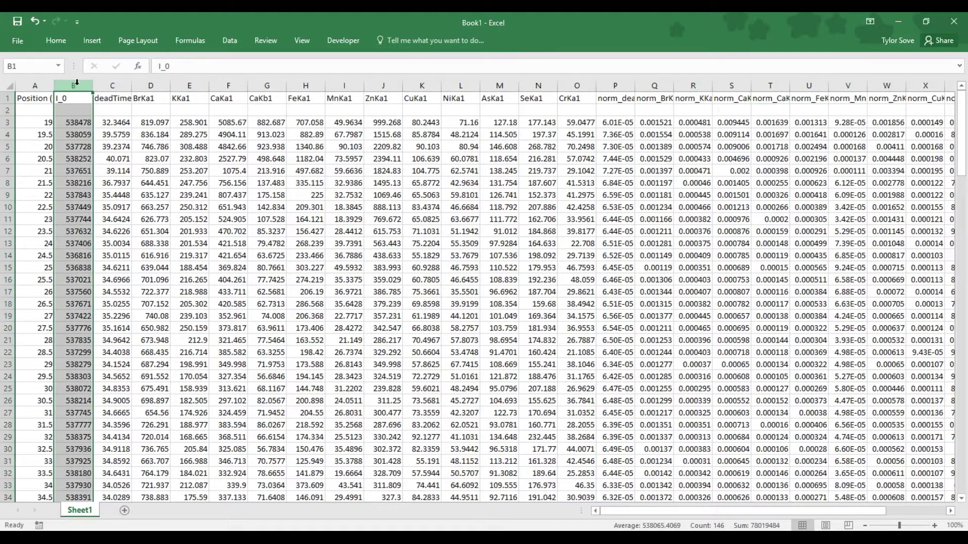
left_click(114, 85, "ctrl")
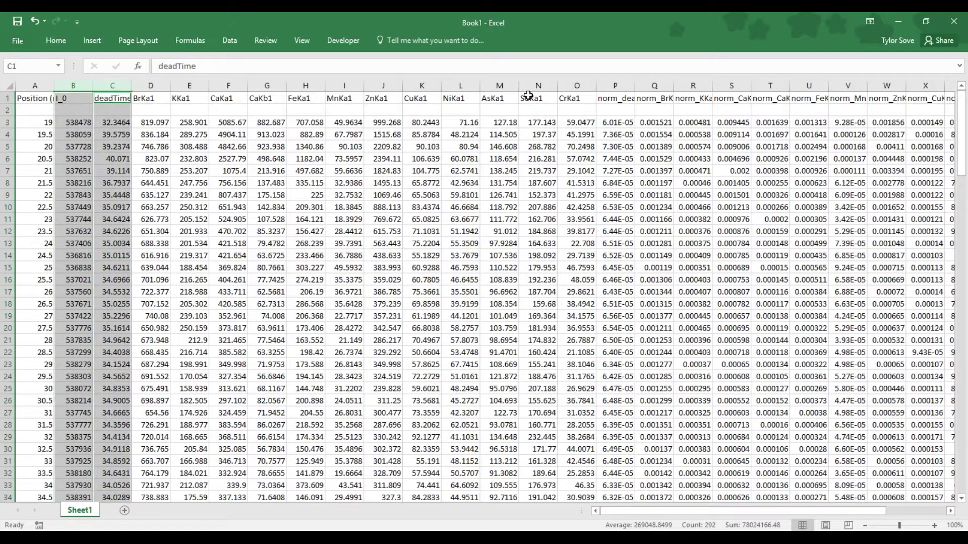
left_click(615, 84, "ctrl")
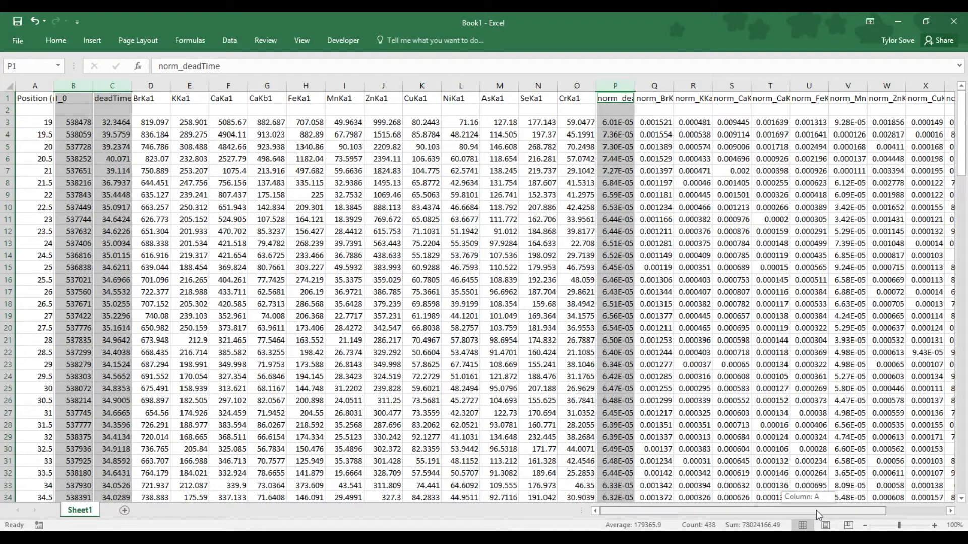
left_click_drag(816, 510, 874, 510)
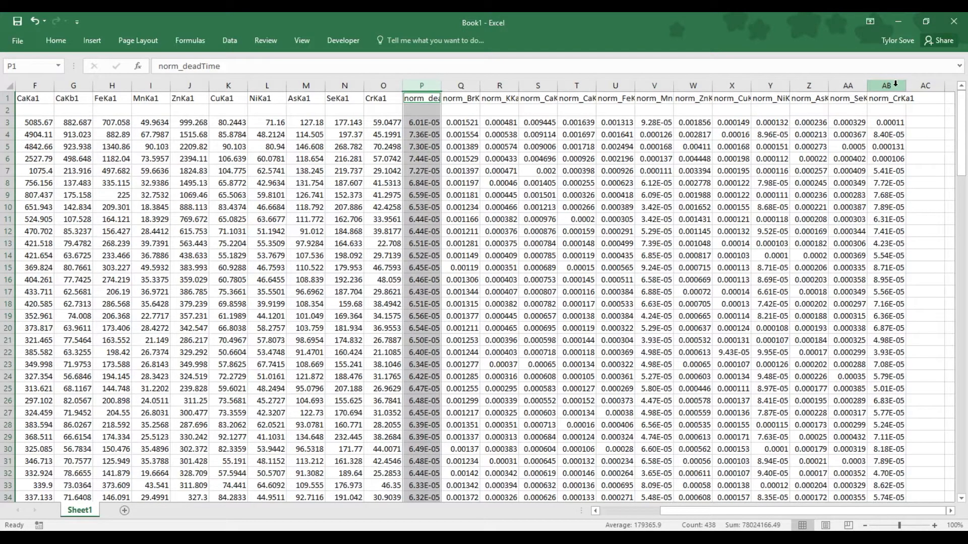
left_click(894, 84, "shift")
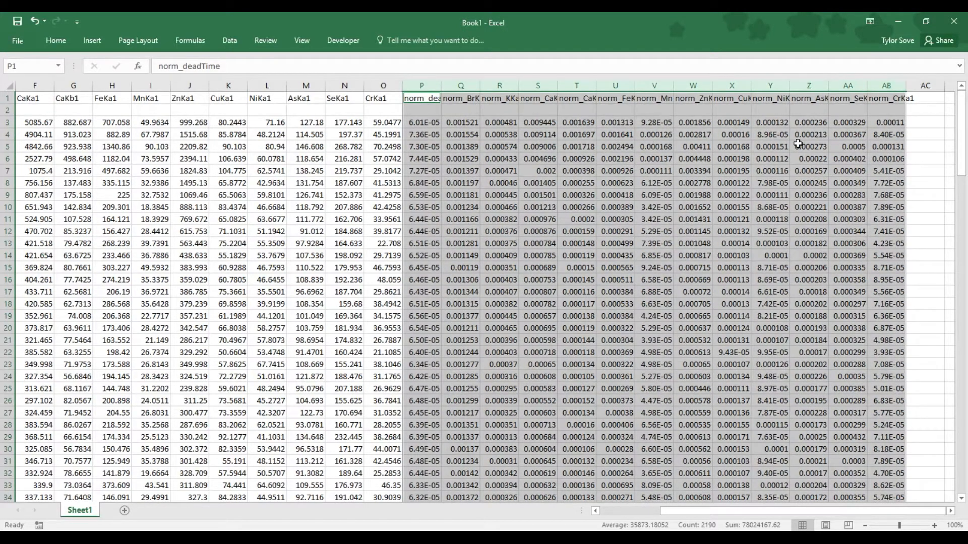
right_click(621, 85)
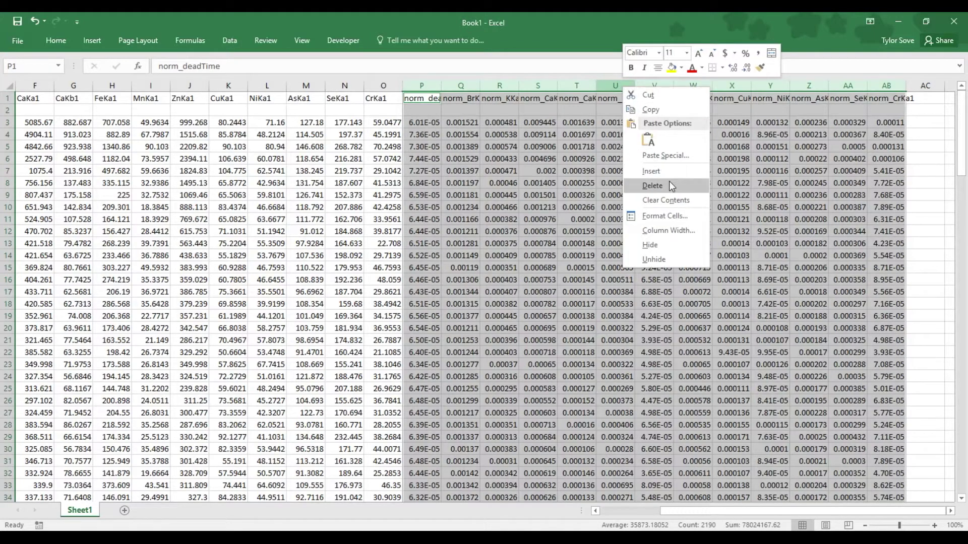
left_click(653, 186)
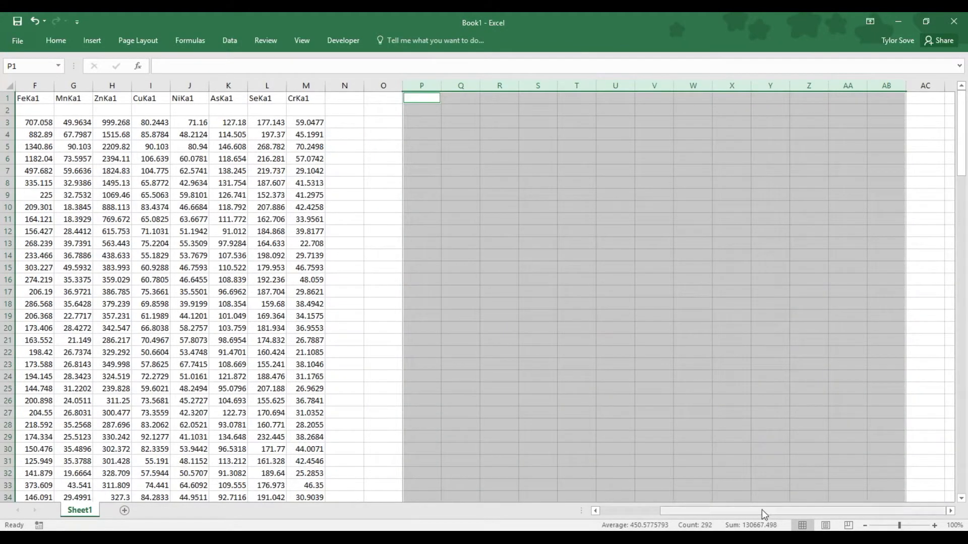
scroll(617, 485, "left", 5)
left_click(572, 208)
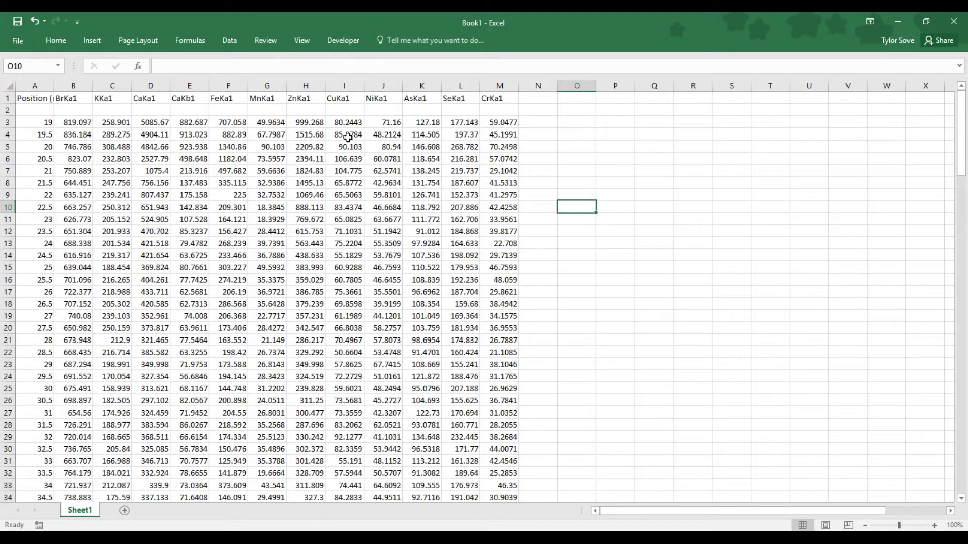
Step: Insert a Scatter with Smooth Lines chart from columns A through M (Position to CrKa1)
left_click(40, 86)
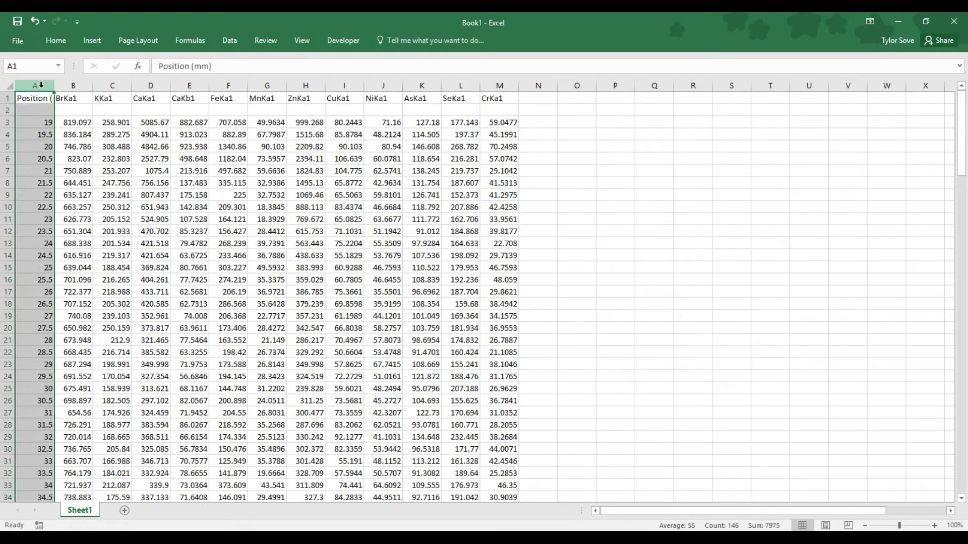
left_click(497, 85, "shift")
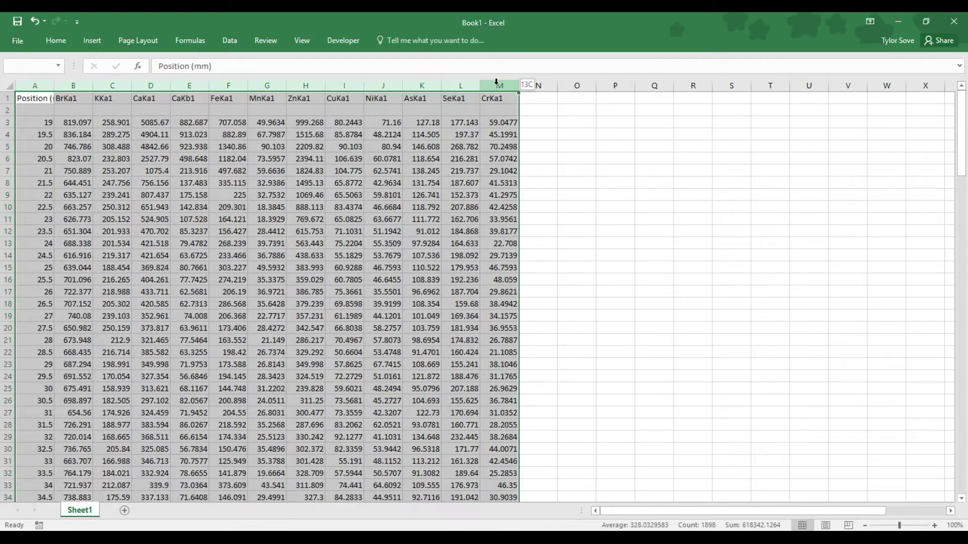
left_click(92, 40)
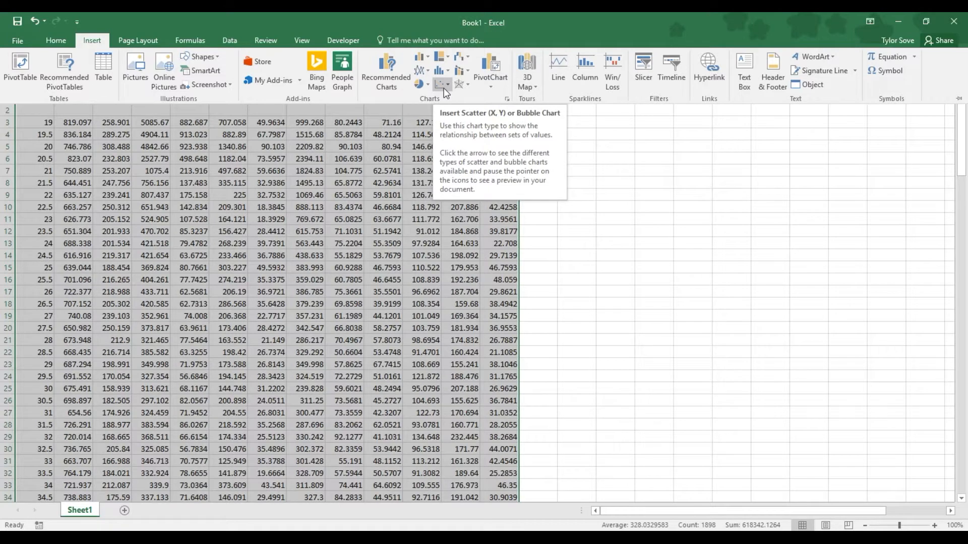
left_click(444, 89)
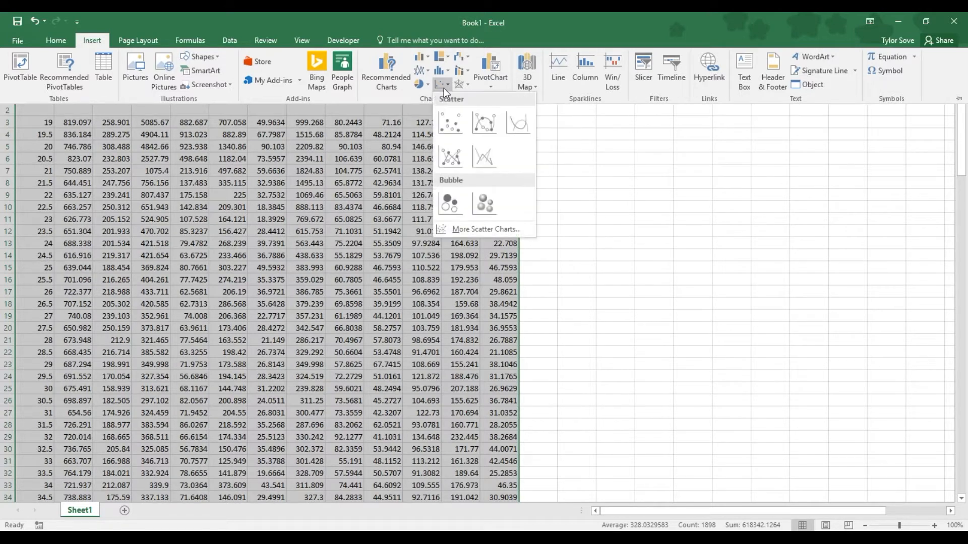
left_click(518, 119)
Step: Move the chart to the sheet's top-left and enlarge it across the view
left_click_drag(367, 229, 38, 111)
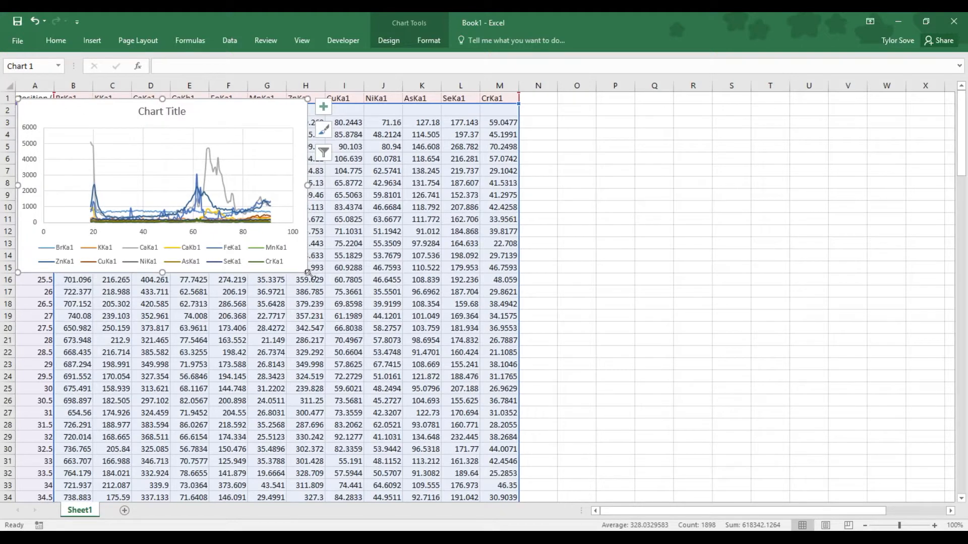
left_click_drag(307, 270, 749, 481)
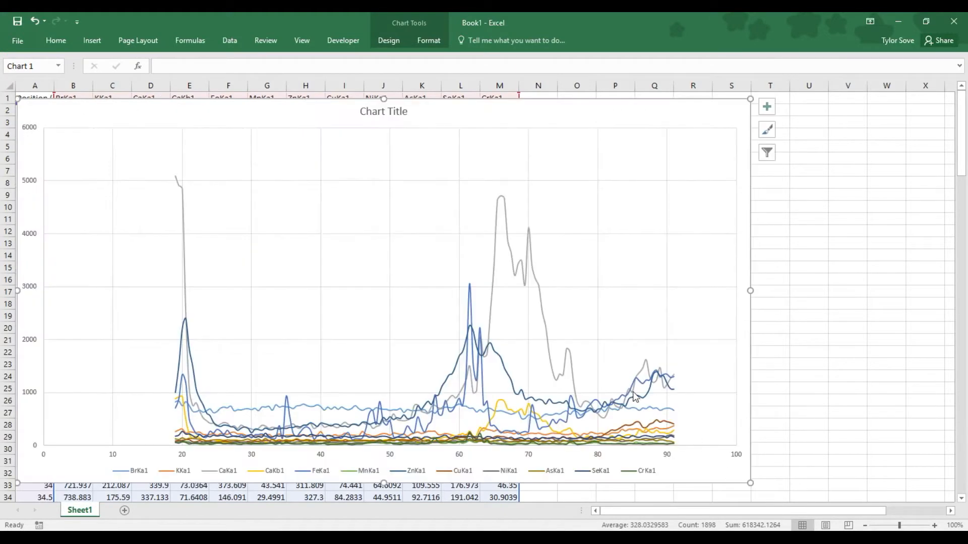
mouse_move(634, 398)
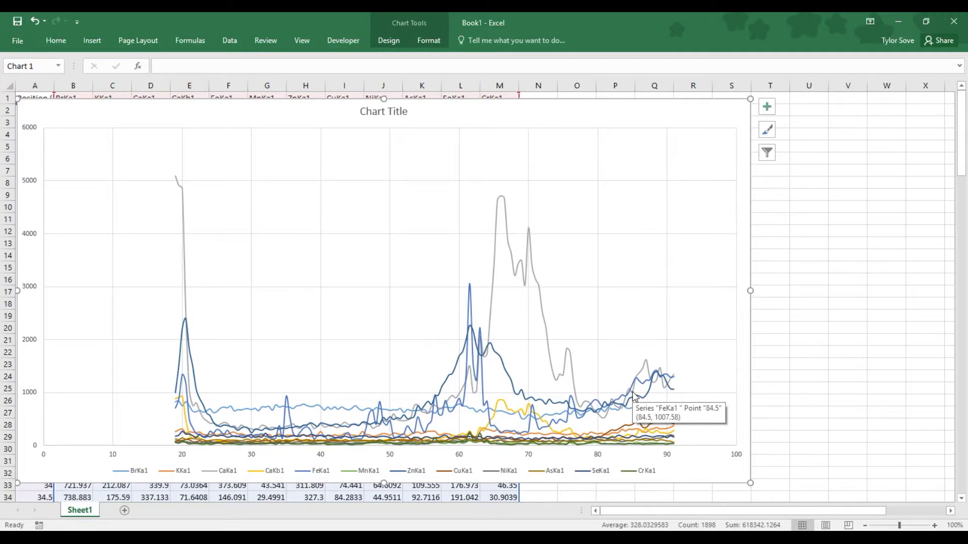
Step: Set the chart title to 'XRF Line Scan Example'
left_click(806, 345)
left_click(401, 112)
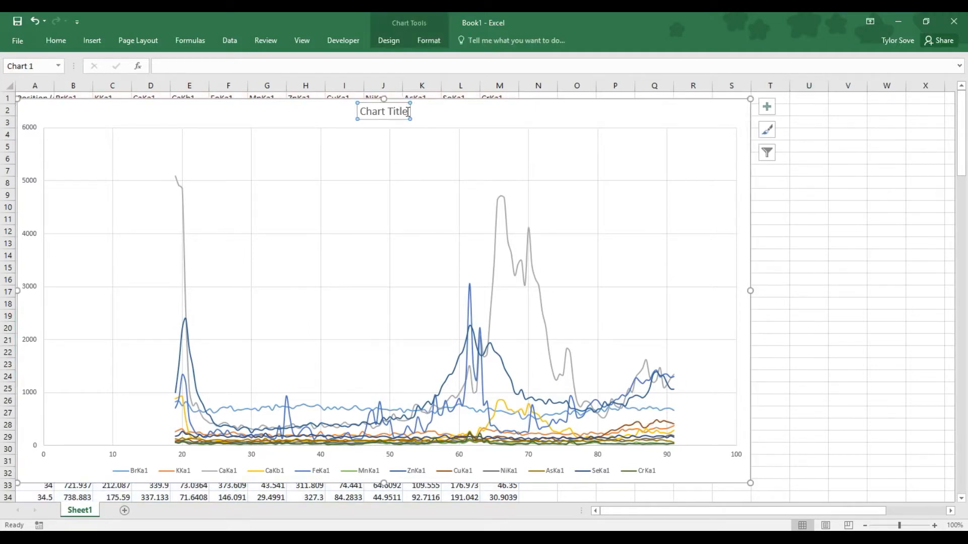
type("Po")
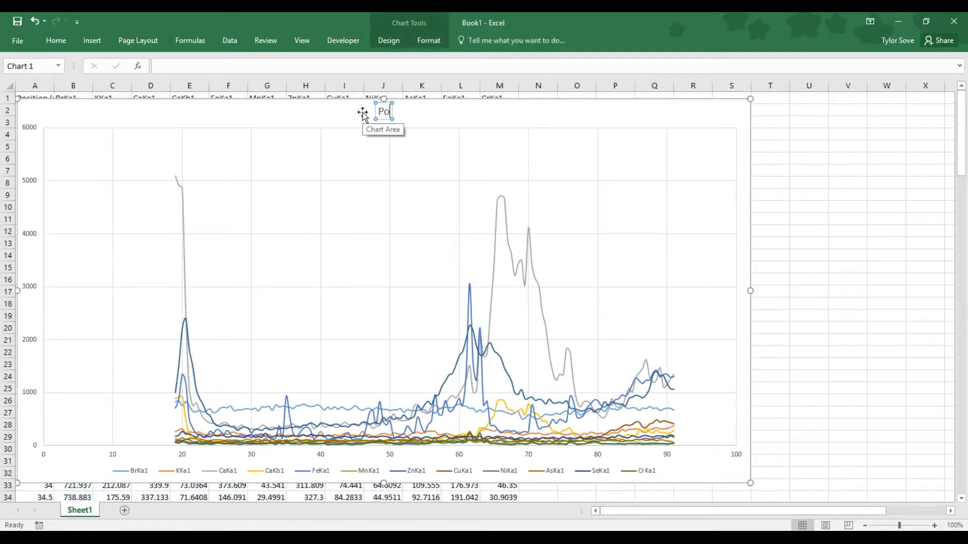
type("sit")
key("BackSpace")
key("BackSpace")
key("BackSpace")
type("XRF Lin")
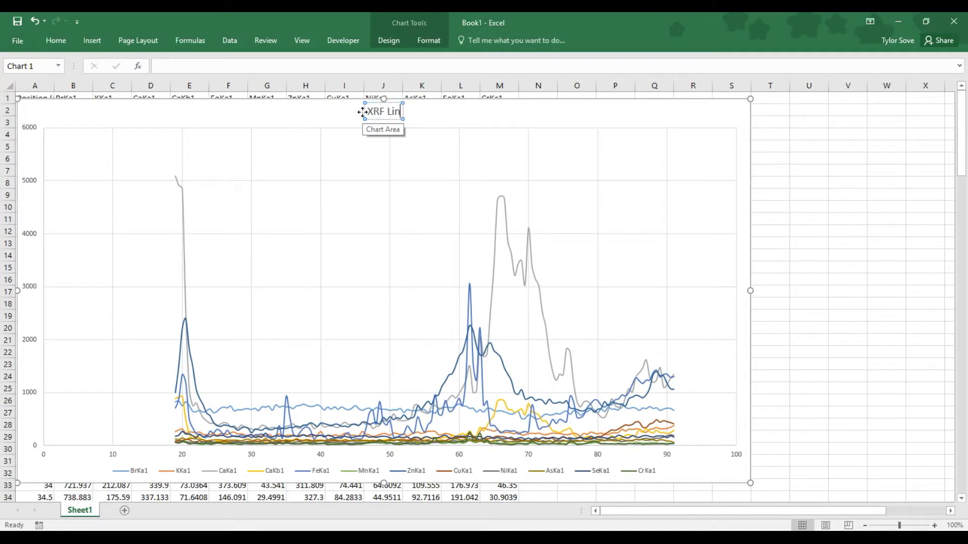
type("e Scan Exam")
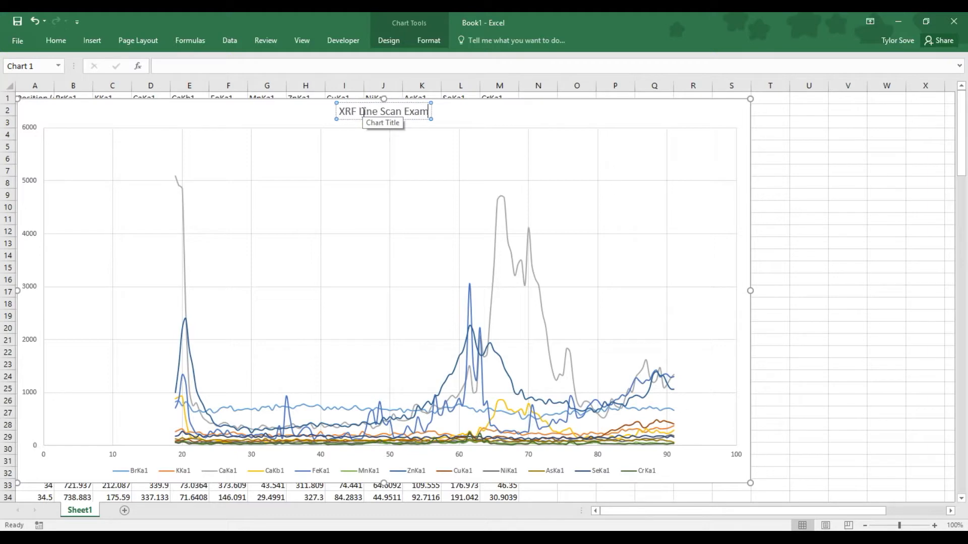
type("ple")
left_click(473, 118)
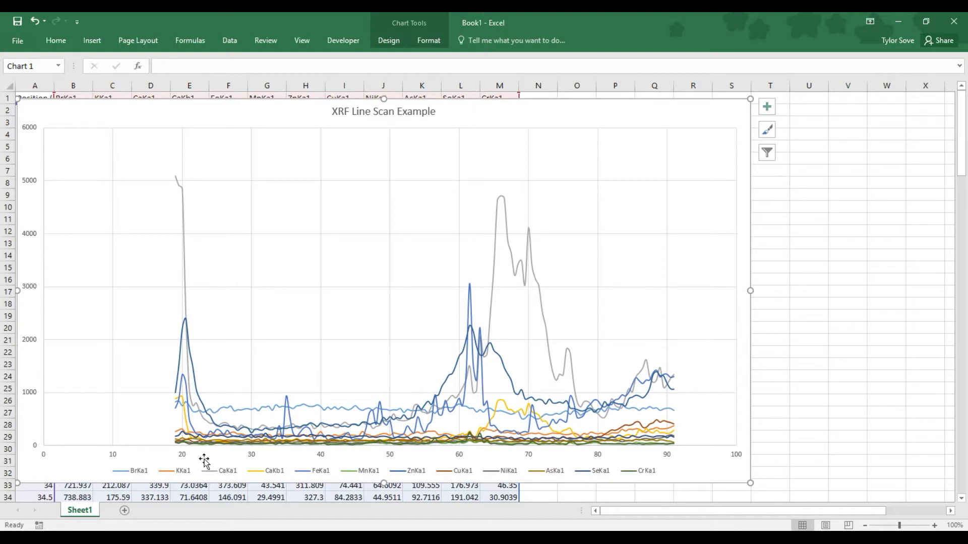
Step: Add axis titles and name the vertical axis 'Photon Count'
left_click(767, 107)
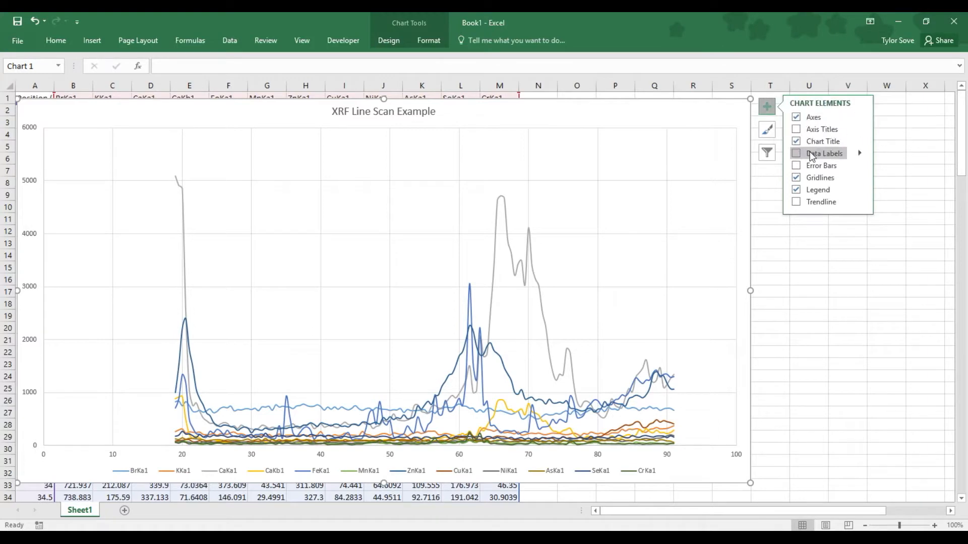
left_click(814, 132)
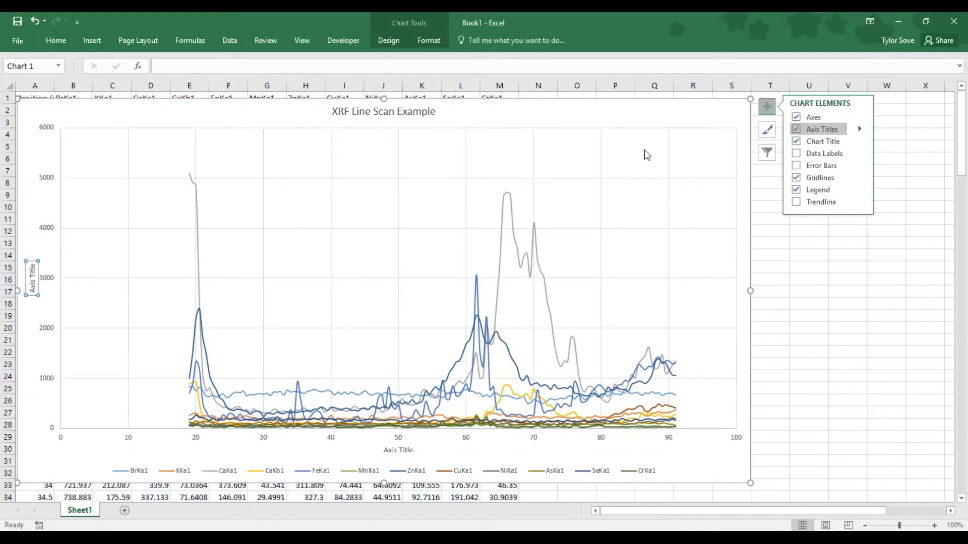
left_click(32, 274)
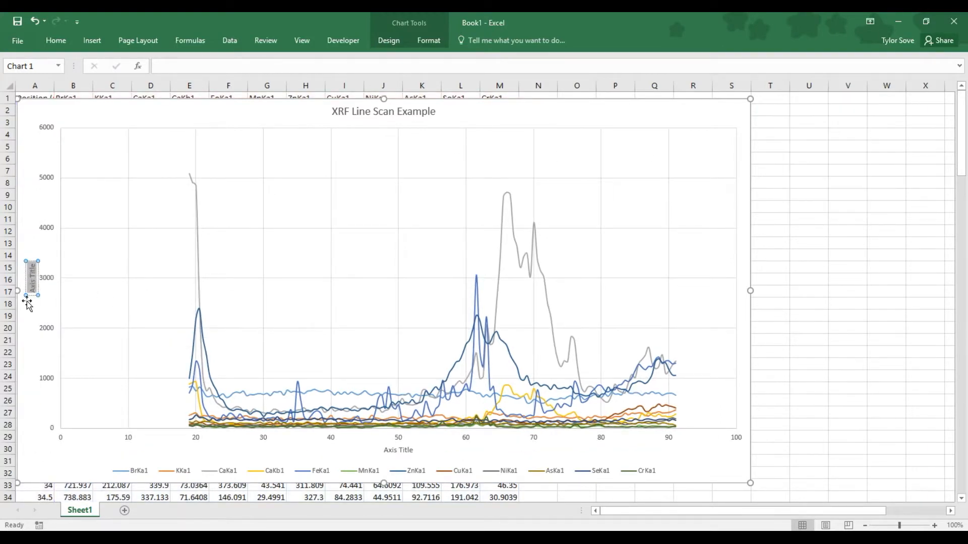
double_click(33, 277)
type("Photon C")
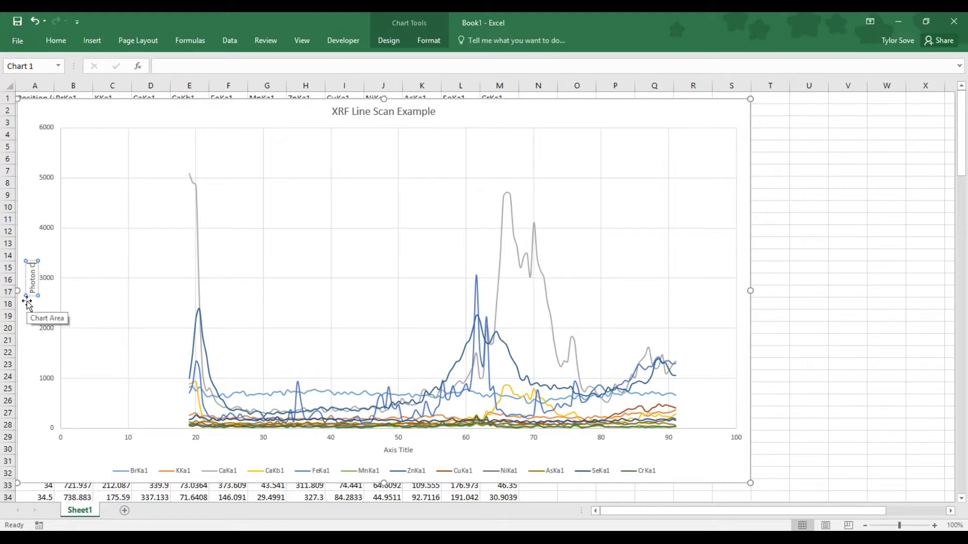
type("ount")
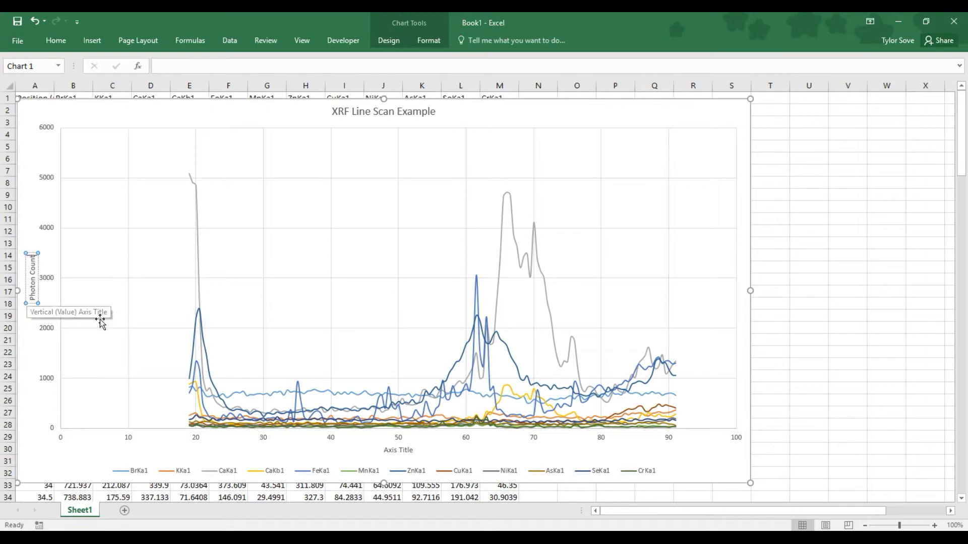
Step: Name the horizontal axis 'Position (mm)'
left_click(403, 452)
left_click_drag(412, 452, 381, 450)
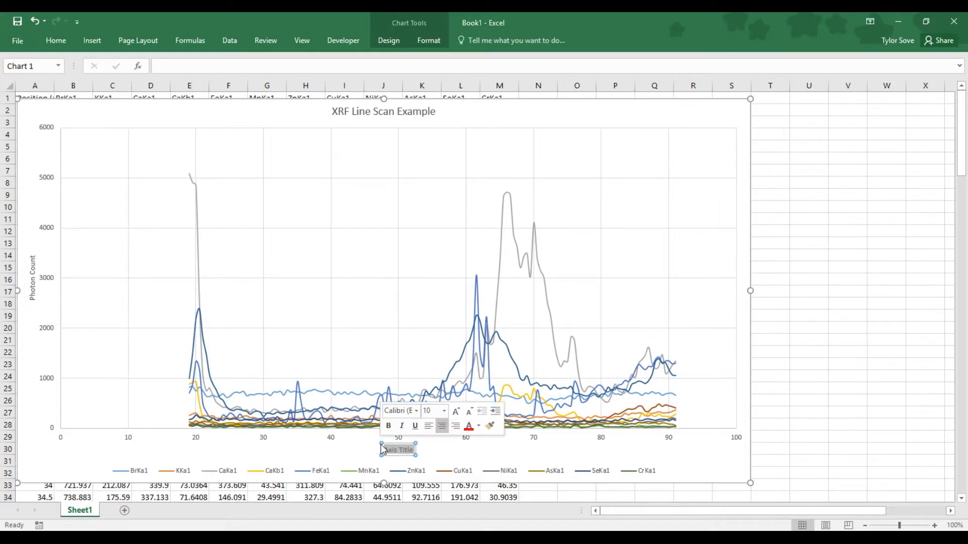
type("Position")
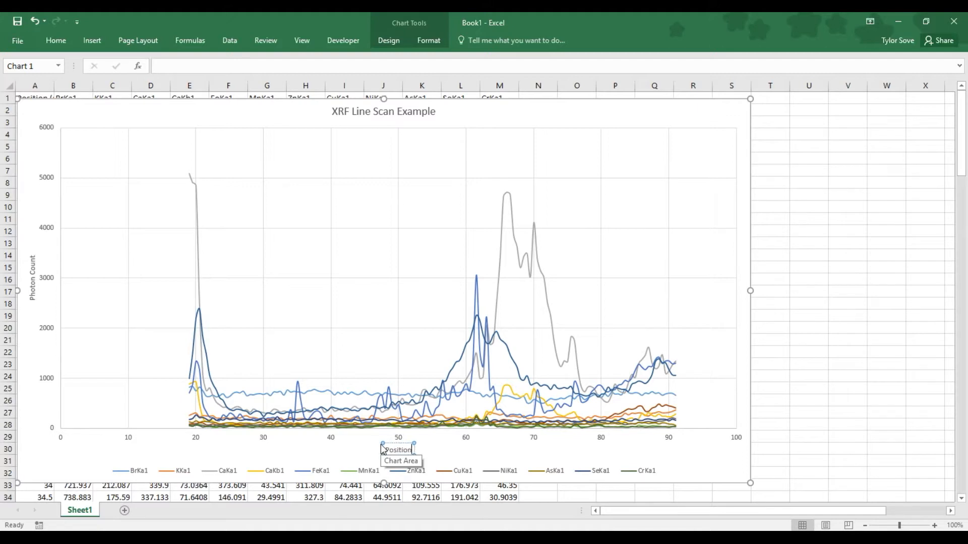
type(" (mm)")
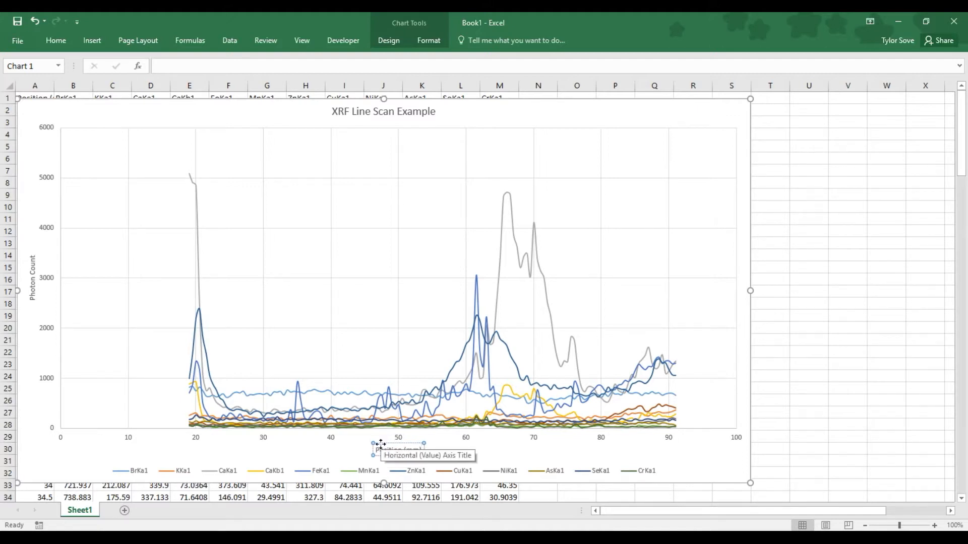
left_click(493, 452)
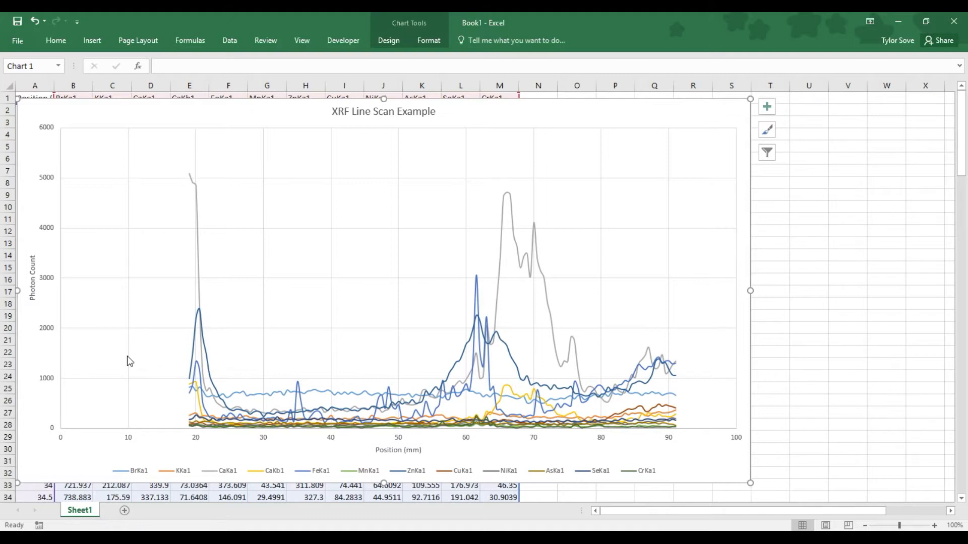
Step: Set the horizontal axis bounds to minimum 18, maximum 92 with a major unit of 2
double_click(129, 437)
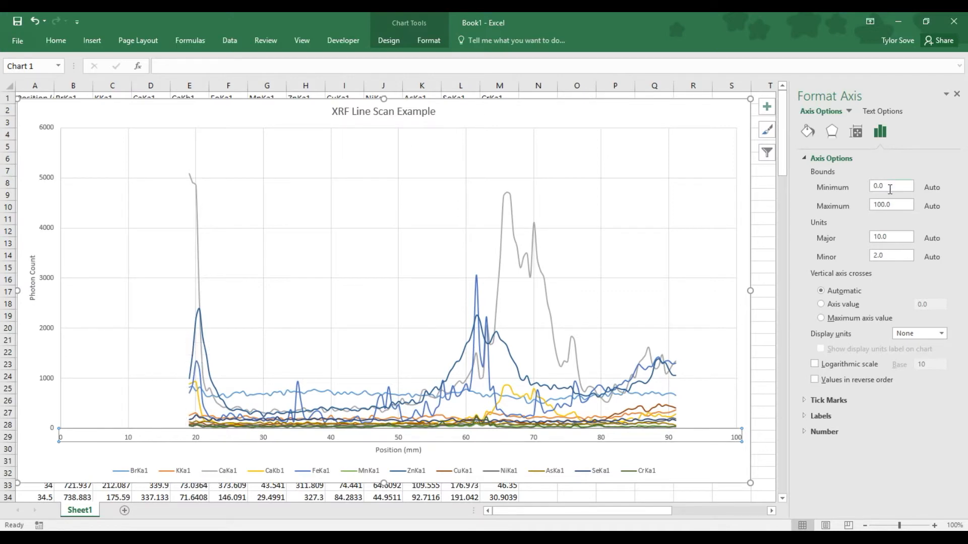
left_click_drag(890, 188, 820, 192)
type("18")
key("Return")
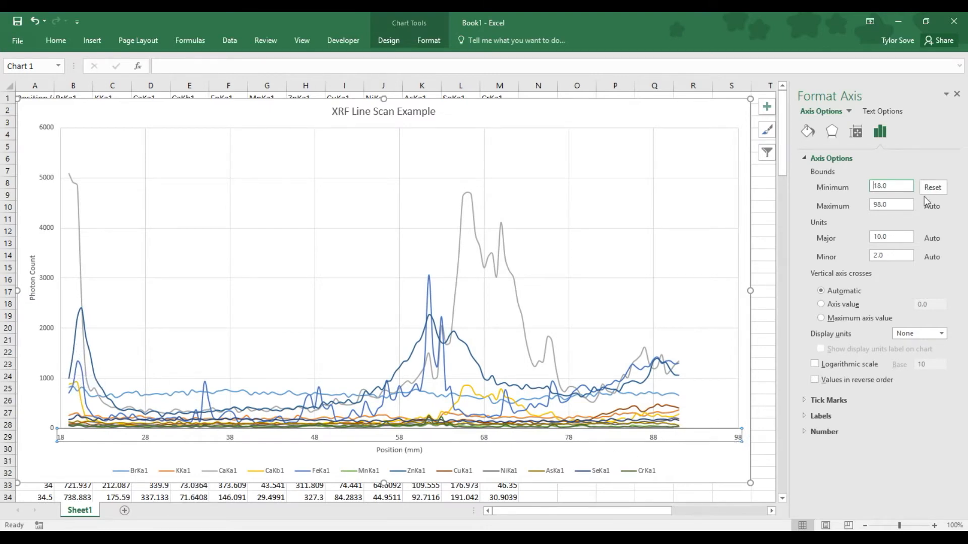
left_click(891, 205)
type("2")
key("Return")
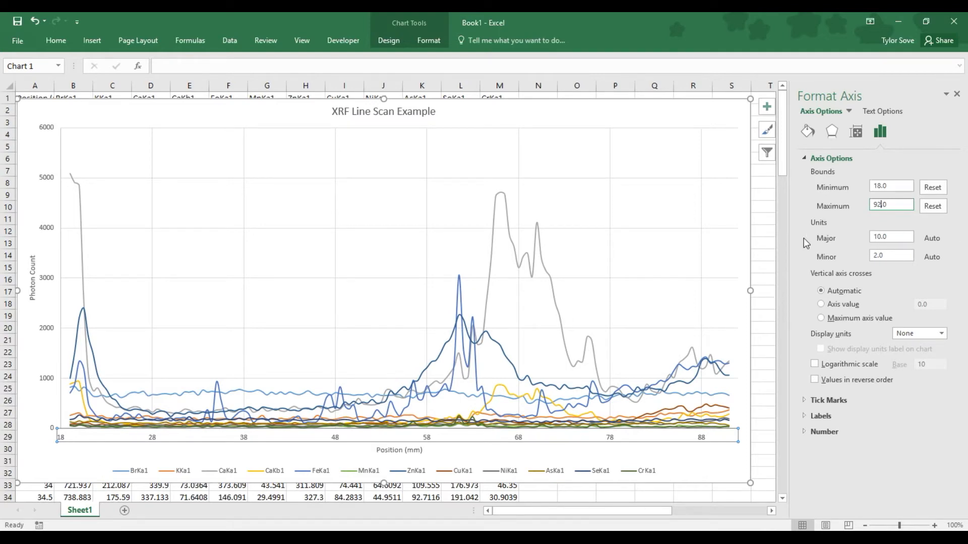
left_click_drag(882, 239, 862, 243)
type("2")
key("Return")
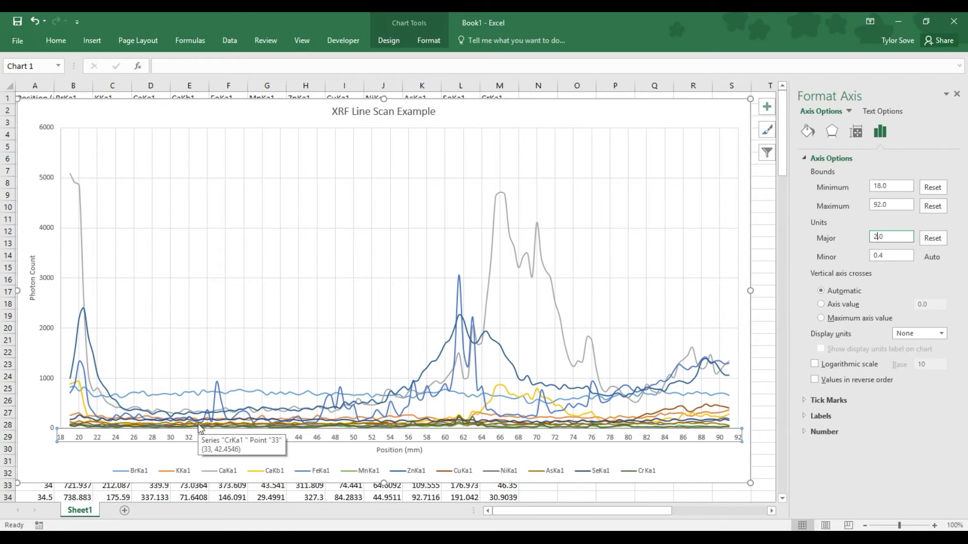
Step: Set the vertical Photon Count axis to run 0 to 5500 with a major unit of 500
left_click(45, 230)
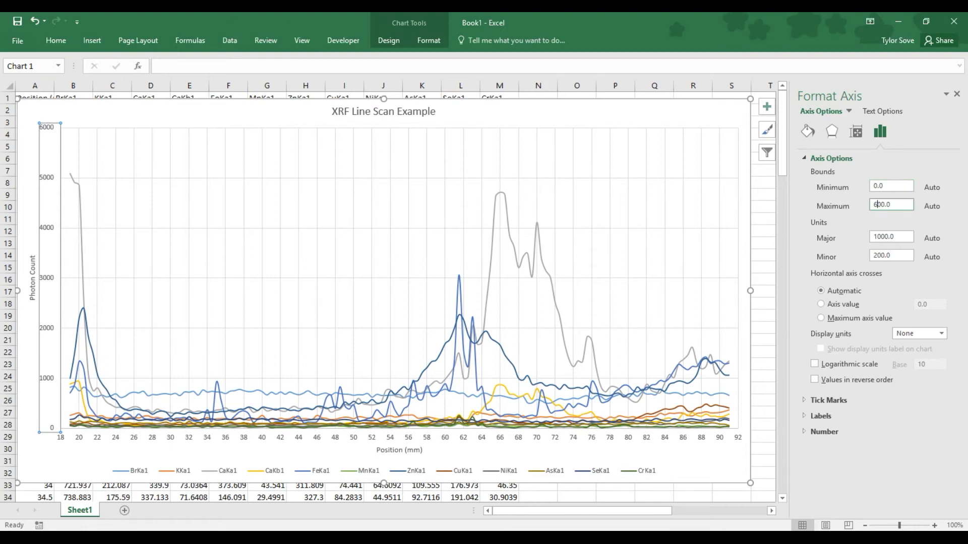
type("5500")
key("Return")
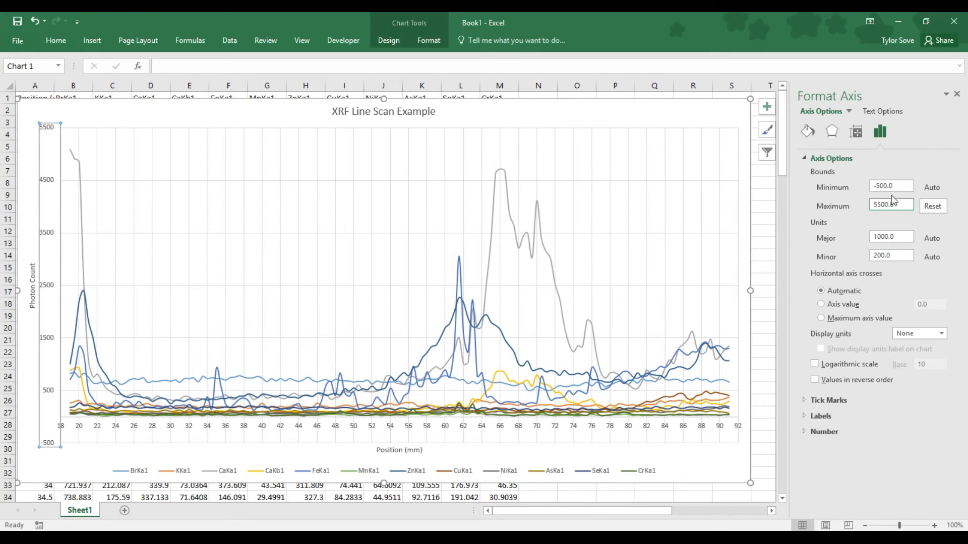
left_click_drag(897, 186, 831, 188)
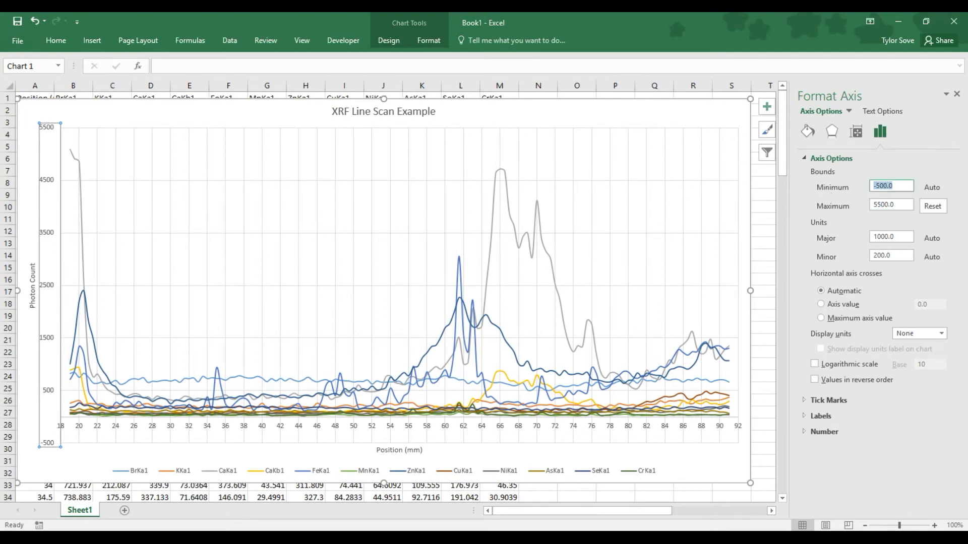
type("0")
key("Return")
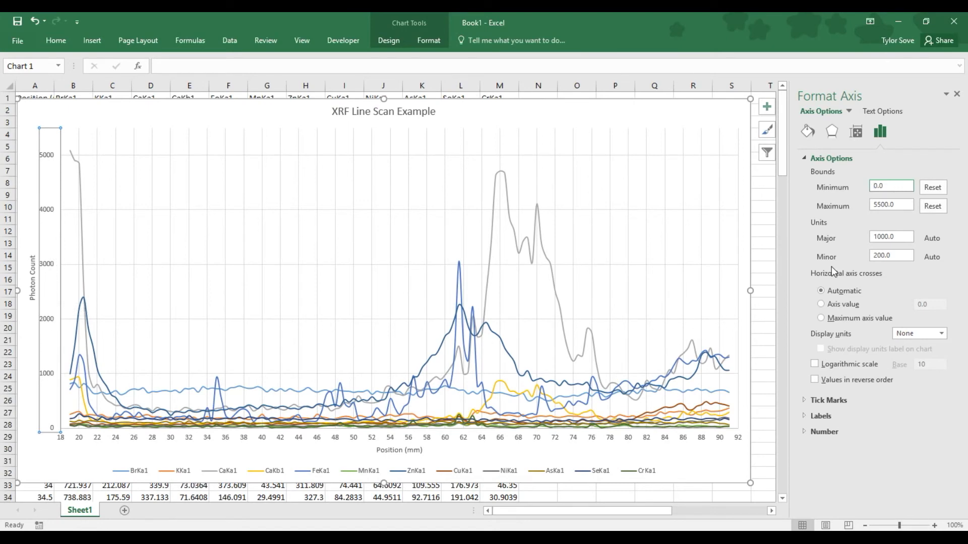
left_click(881, 236)
type("500")
key("Return")
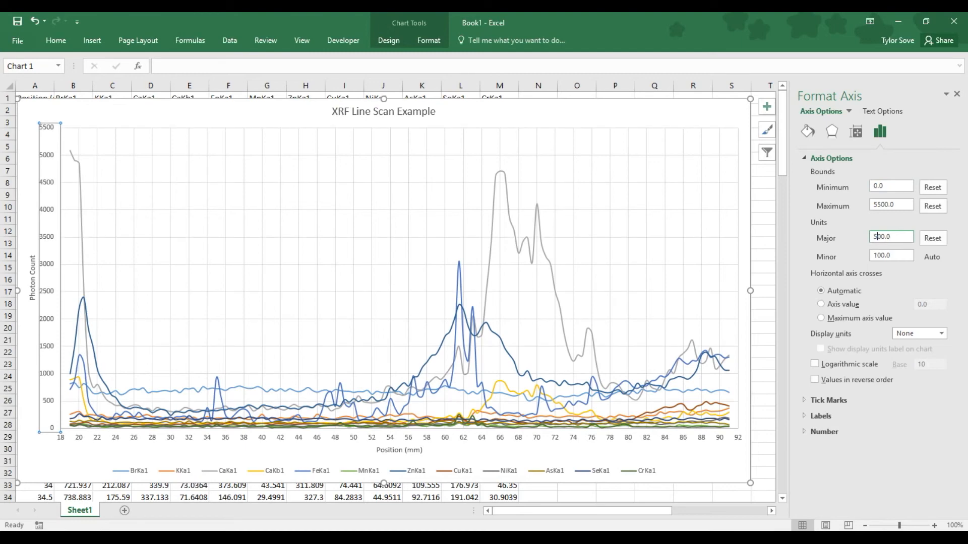
left_click(956, 94)
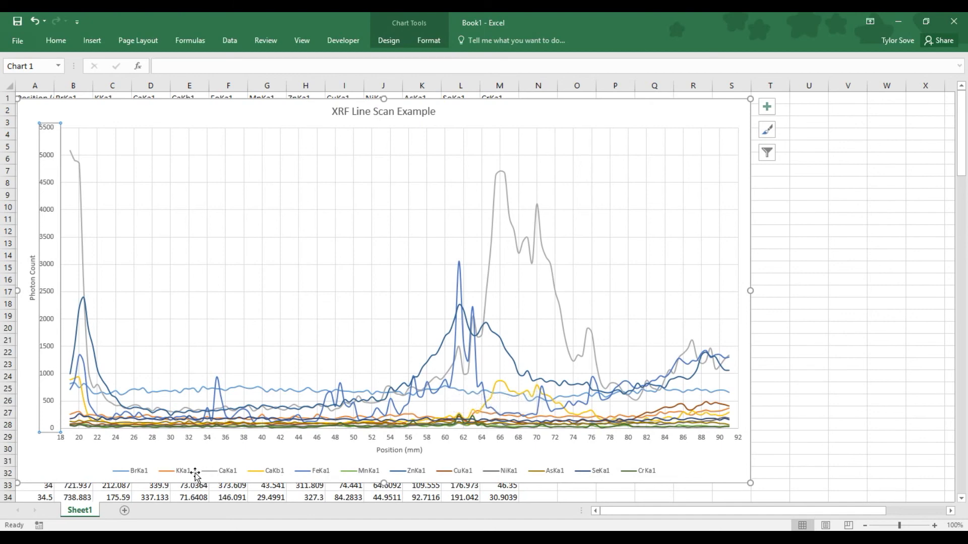
Step: Recolour the FeKa1 legend series outline to black and accept the complex formatting warning
left_click(302, 472)
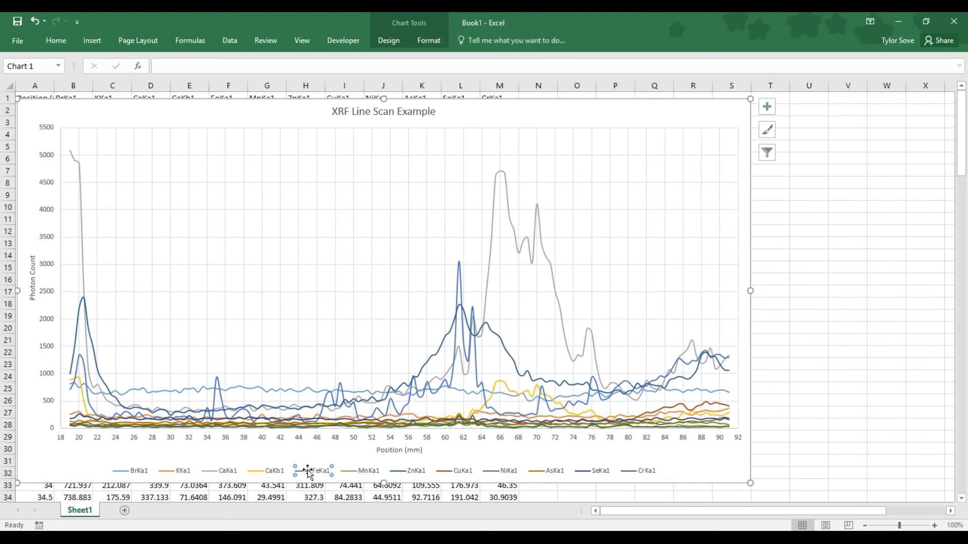
right_click(308, 472)
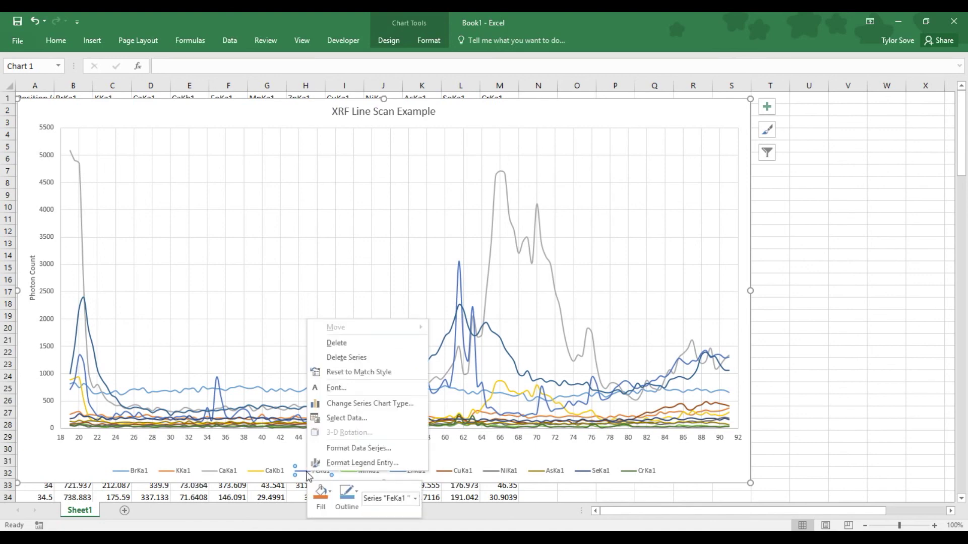
left_click(353, 493)
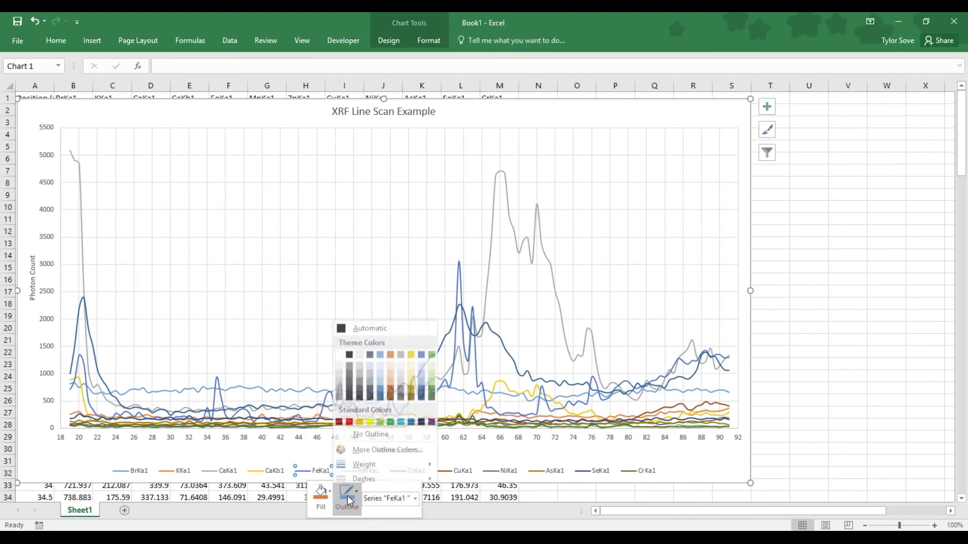
left_click(357, 320)
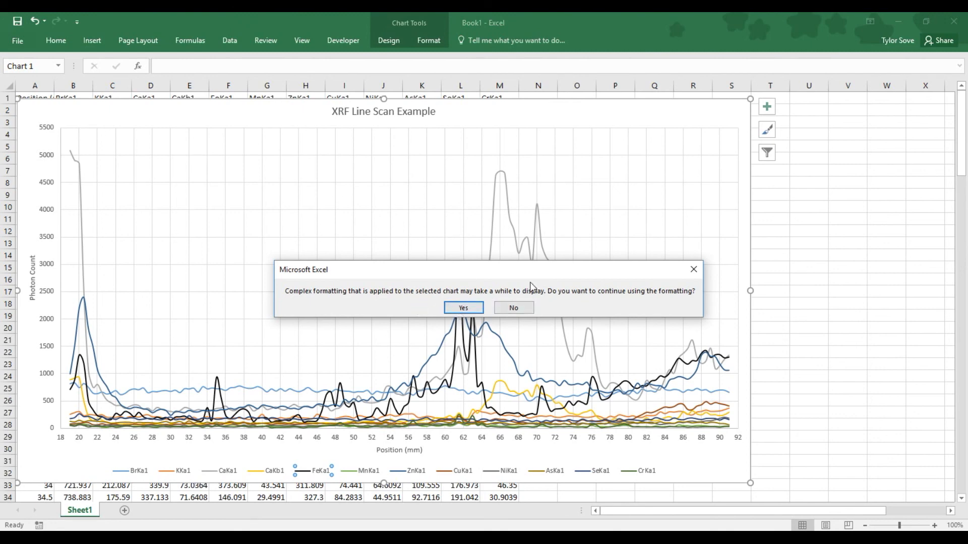
left_click(462, 308)
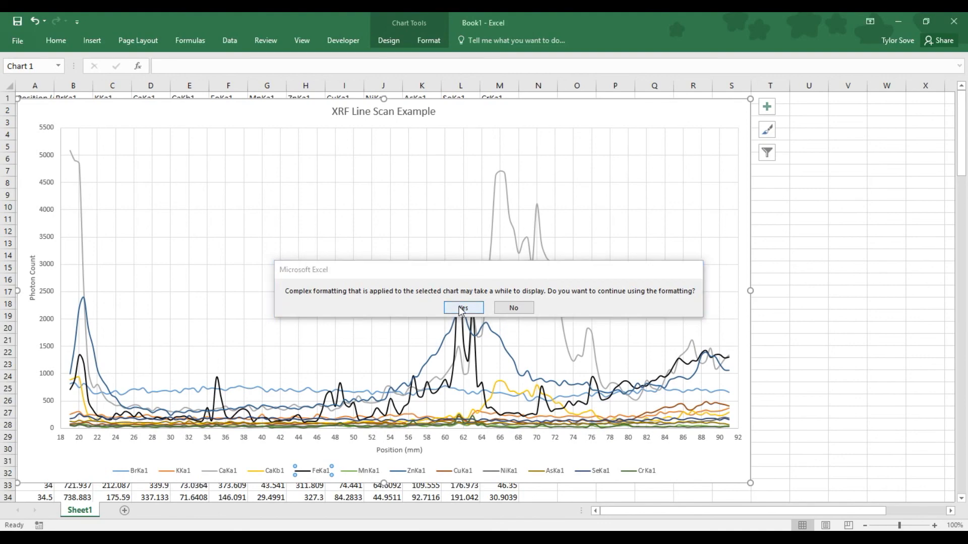